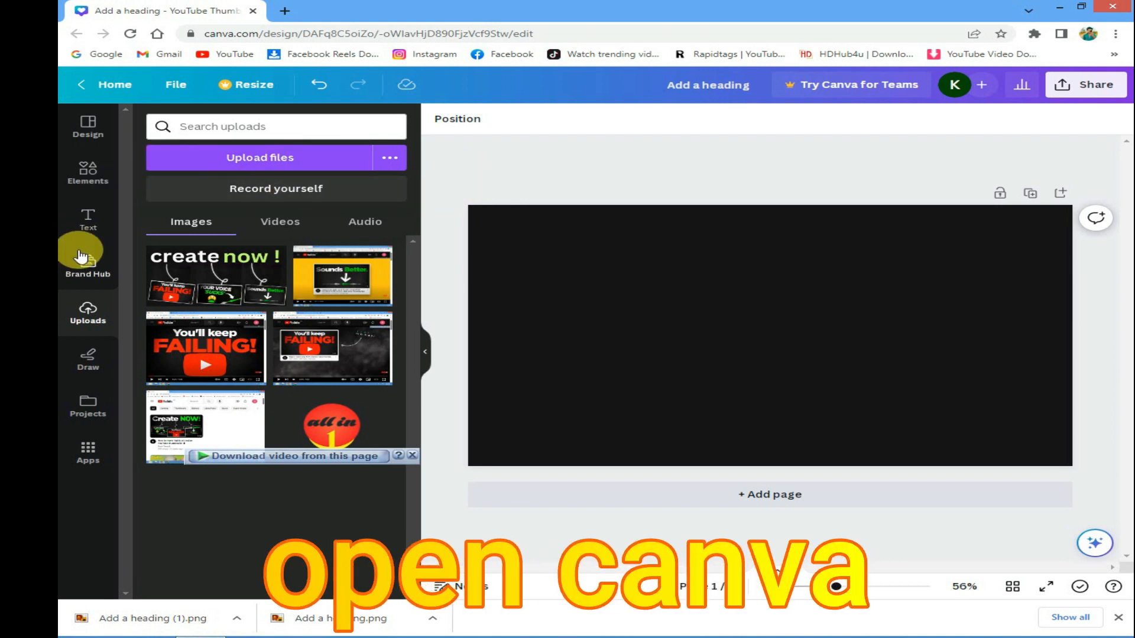
# Add a heading to the blank black page and replace its text with "IT,S".
pyautogui.click(81, 230)
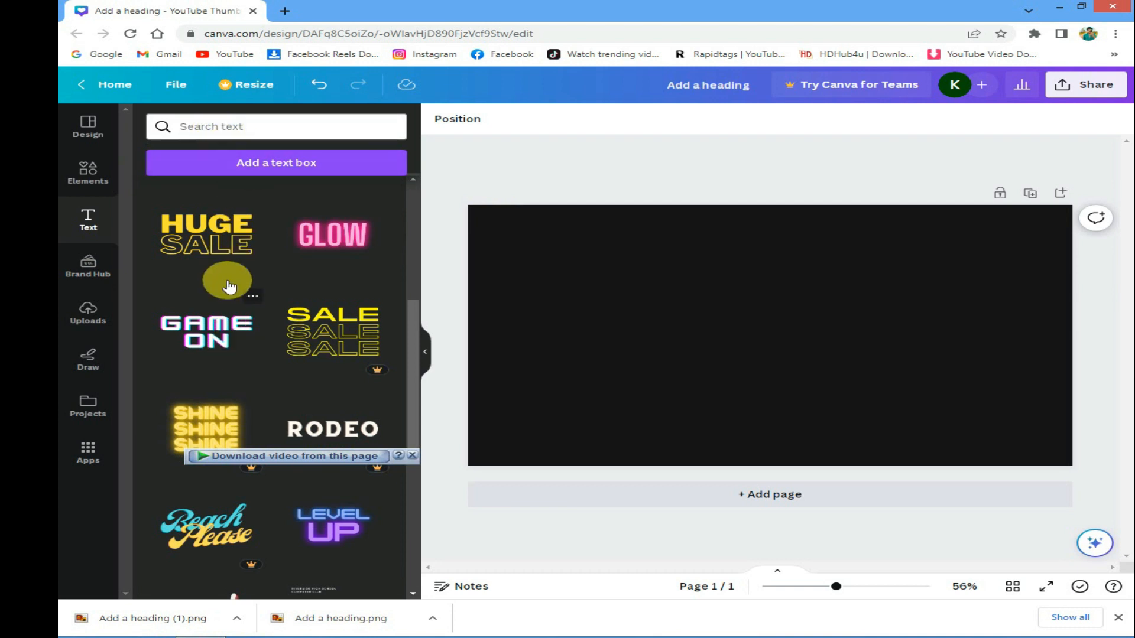
pyautogui.scroll(5, 229, 283)
pyautogui.click(238, 311)
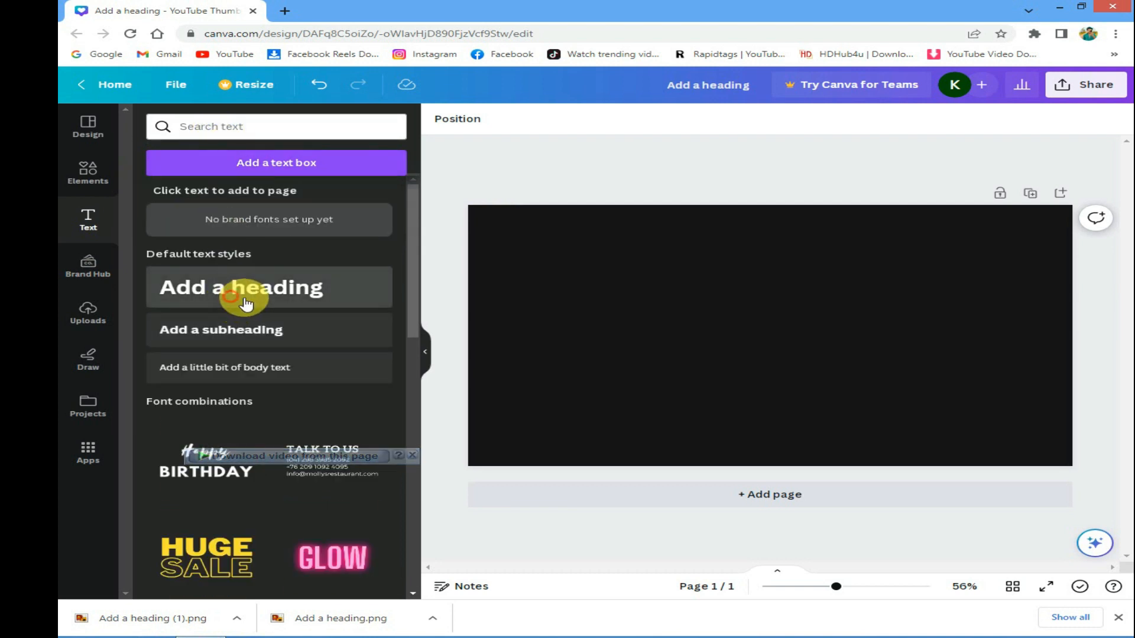
pyautogui.doubleClick(849, 337)
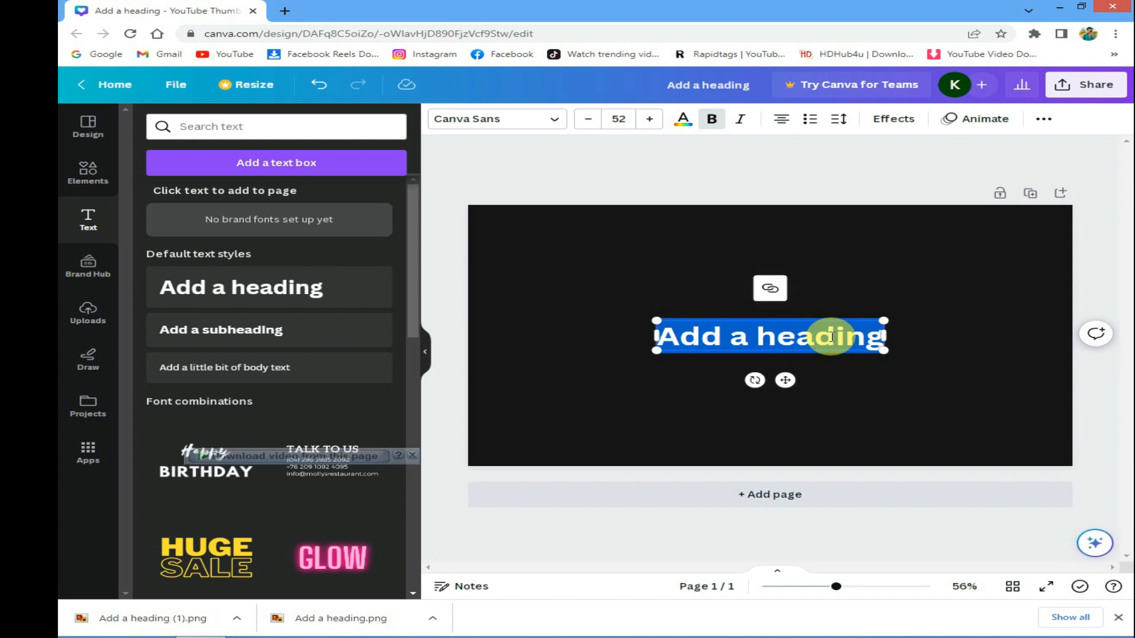
pyautogui.press('BackSpace')
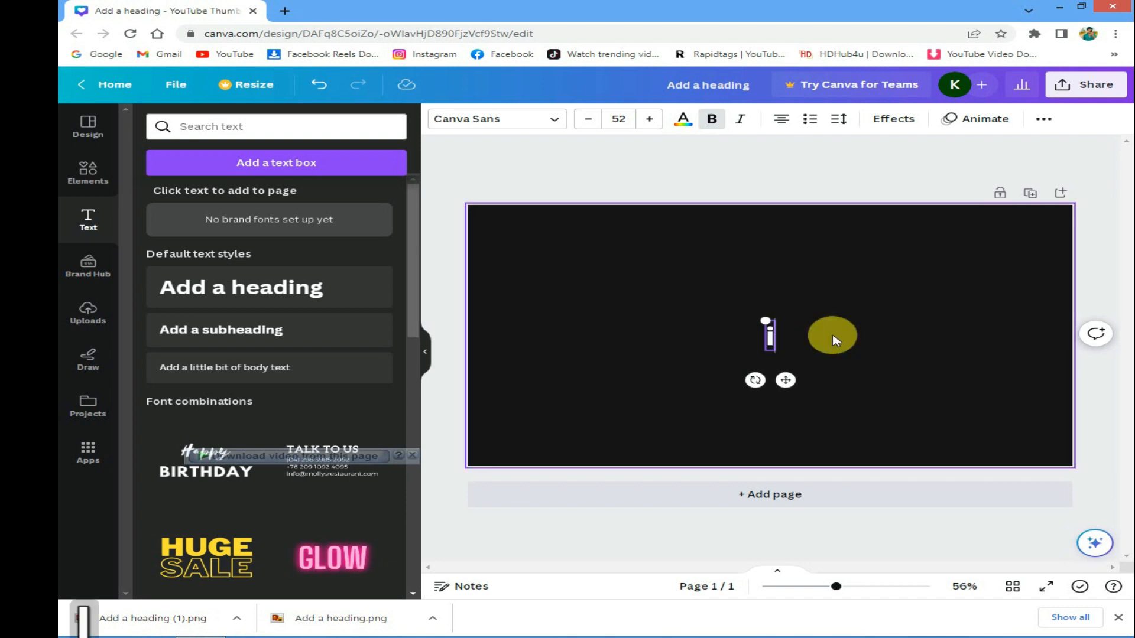
pyautogui.write('it')
pyautogui.press('BackSpace')
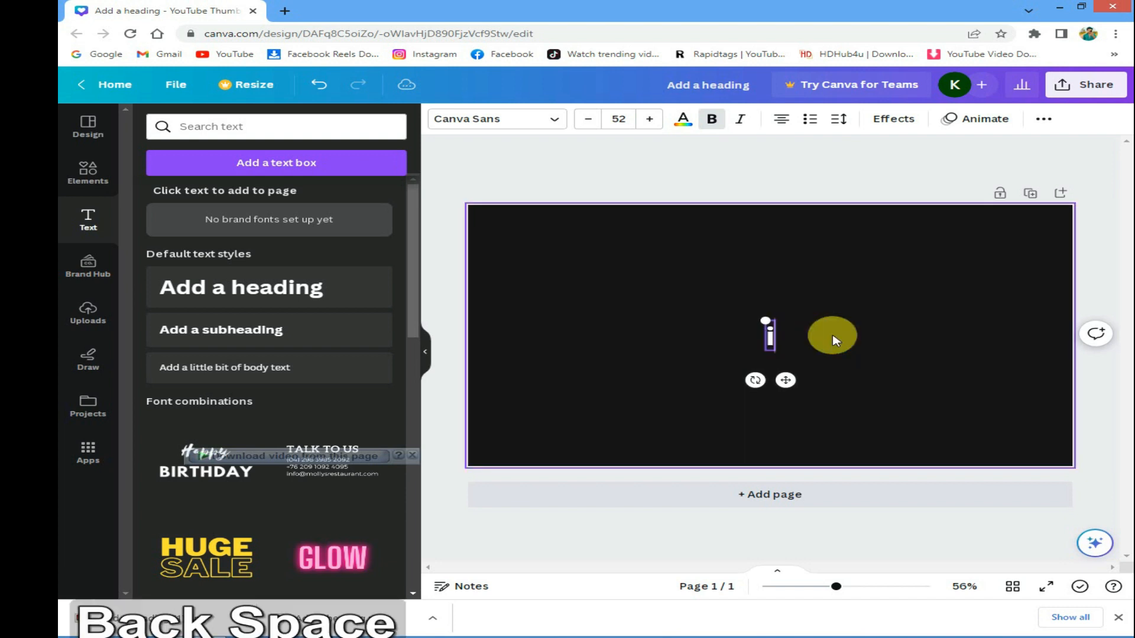
pyautogui.press('capslock')
pyautogui.write('I')
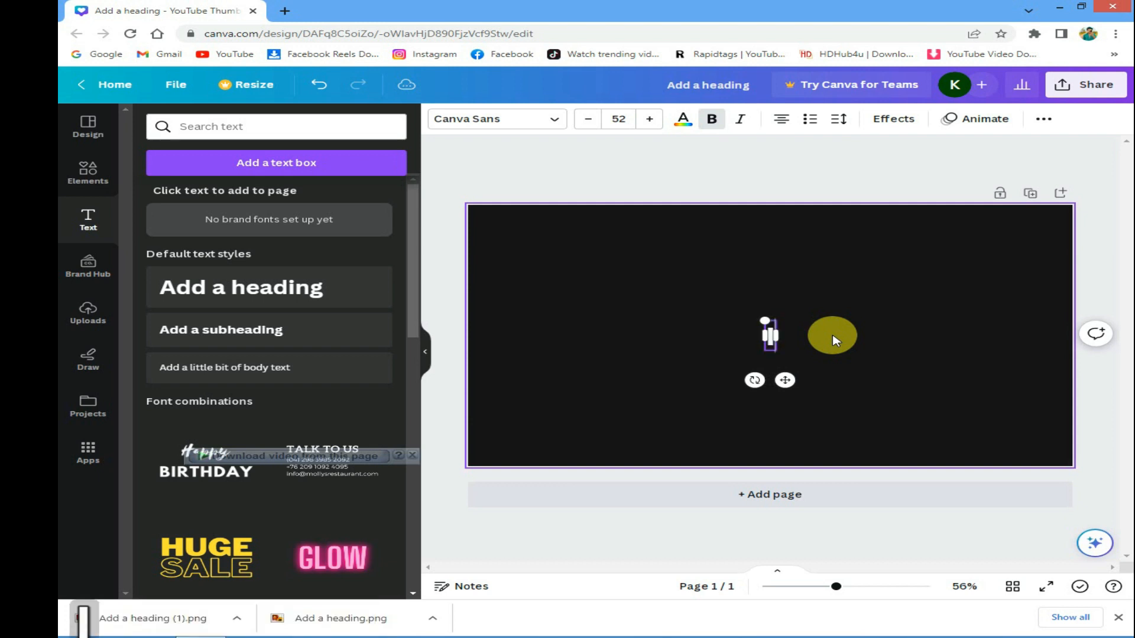
pyautogui.write('TS')
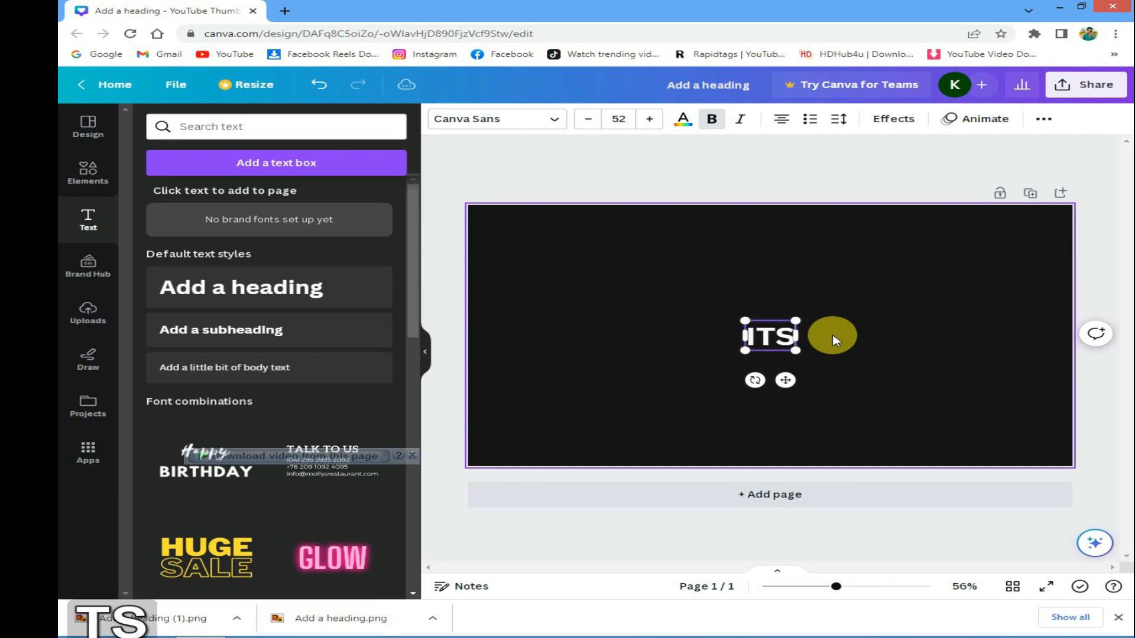
pyautogui.press('BackSpace')
pyautogui.write(',S')
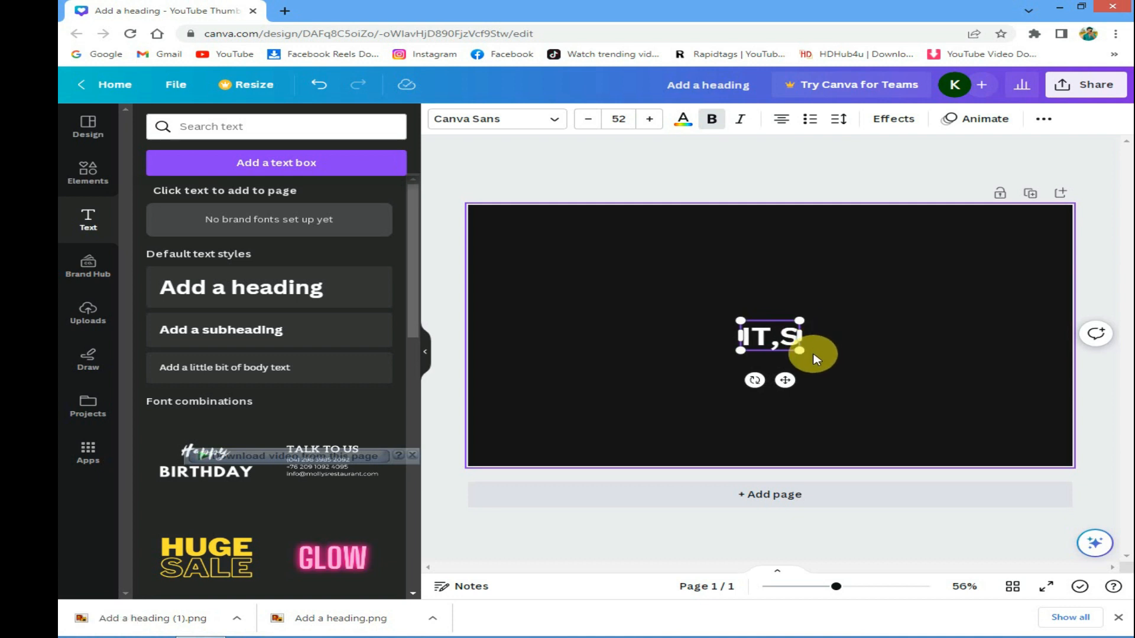
# Enlarge the "IT,S" heading to font size 136 and move it near the upper edge of the page.
pyautogui.moveTo(799, 350); pyautogui.dragTo(899, 398)
pyautogui.moveTo(815, 354); pyautogui.dragTo(879, 322)
# Duplicate the "IT,S" heading, change the copy's text to "THAT", and place it beside "IT,S" at font size 103.
pyautogui.click(629, 178)
pyautogui.doubleClick(892, 319)
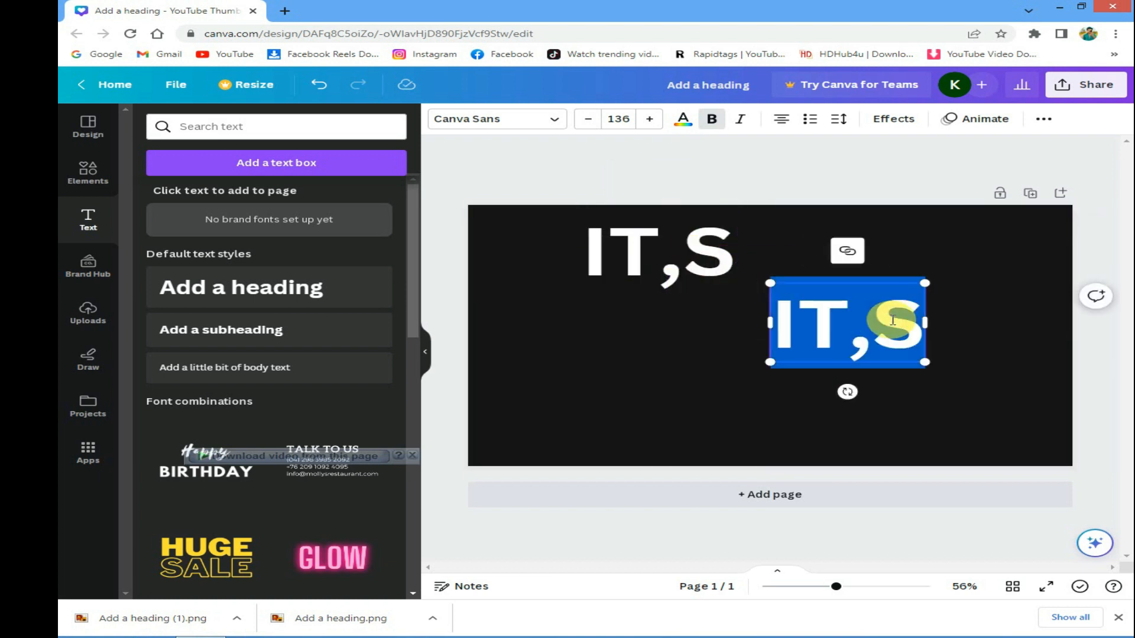
pyautogui.write('THAT')
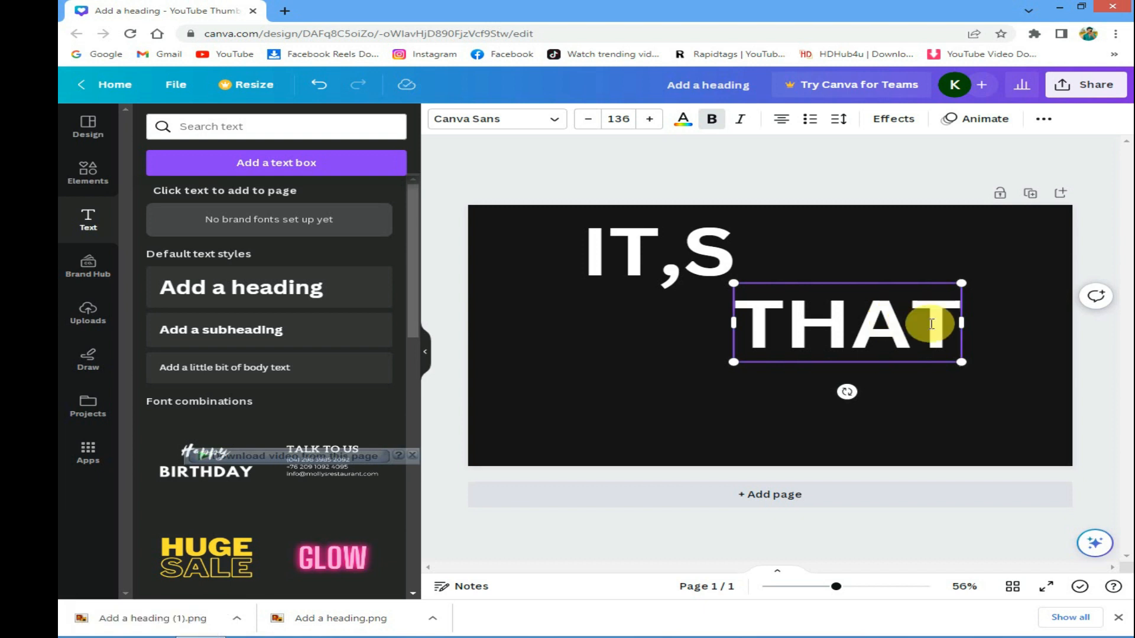
pyautogui.moveTo(881, 354); pyautogui.dragTo(901, 283)
pyautogui.moveTo(980, 297); pyautogui.dragTo(900, 263)
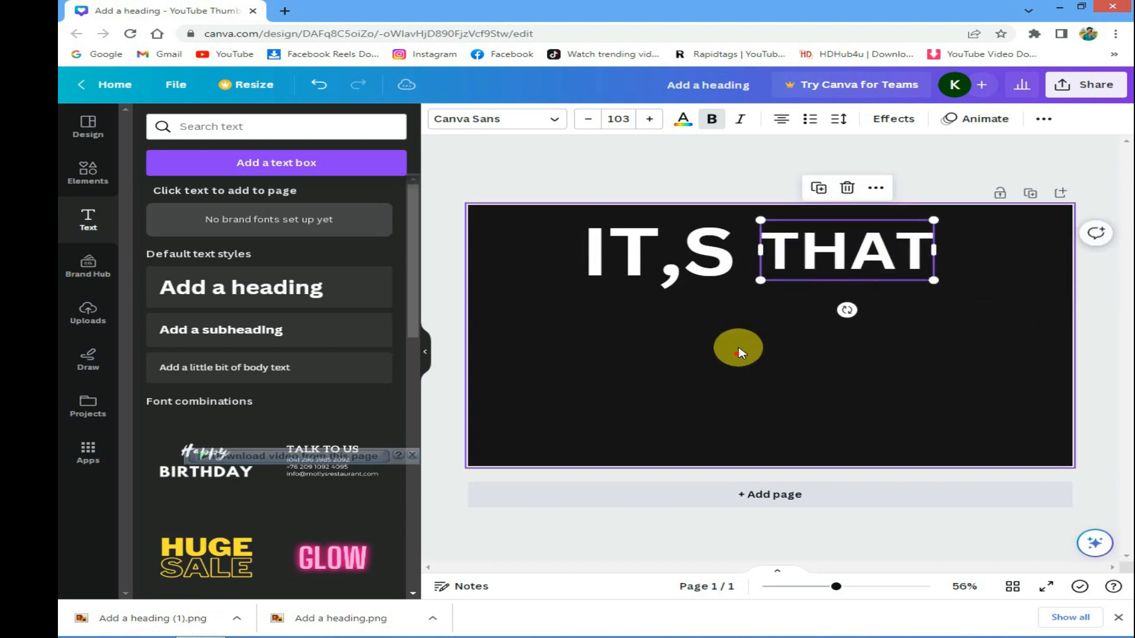
# Duplicate the "THAT" heading and place the copy below the first line of text.
pyautogui.click(822, 225)
pyautogui.moveTo(827, 260); pyautogui.dragTo(761, 390)
pyautogui.doubleClick(761, 390)
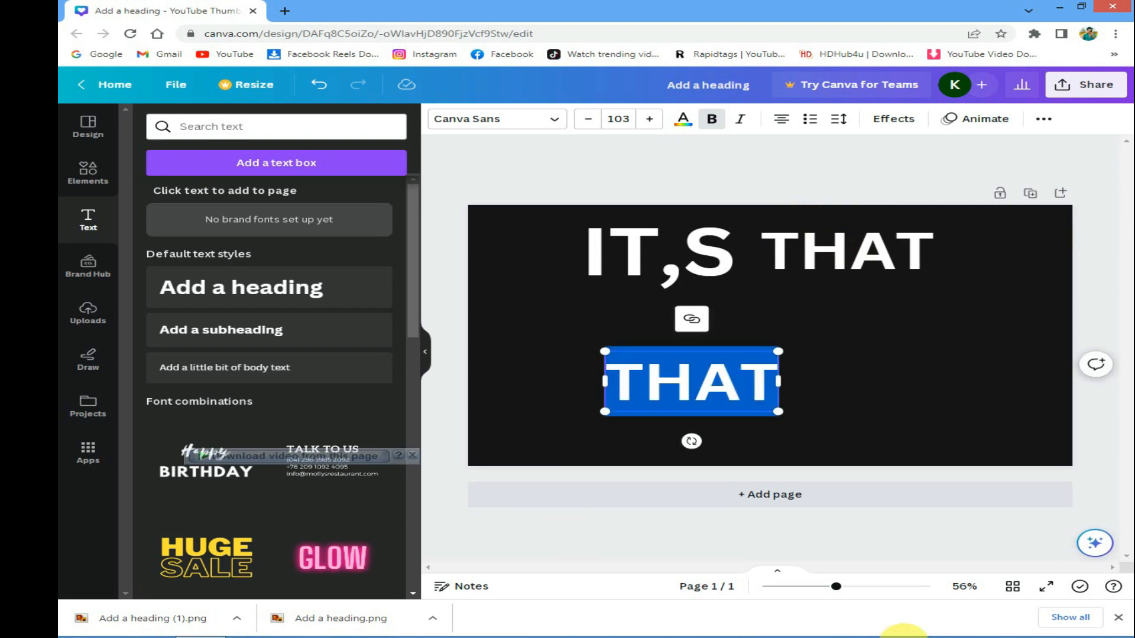
pyautogui.click(986, 635)
pyautogui.click(1013, 583)
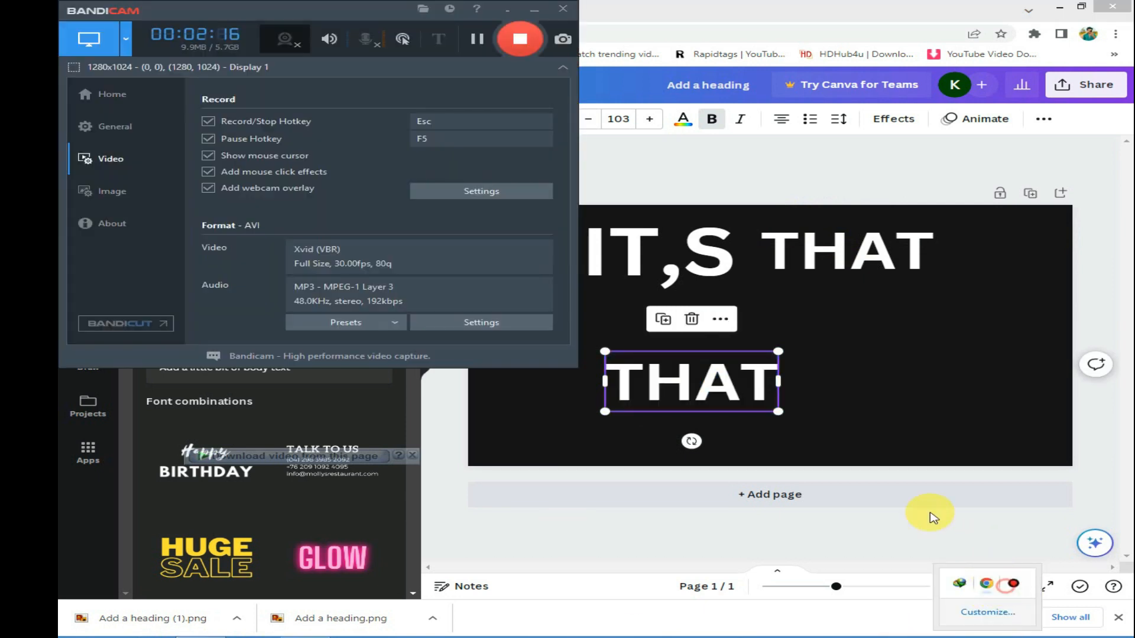
pyautogui.click(526, 12)
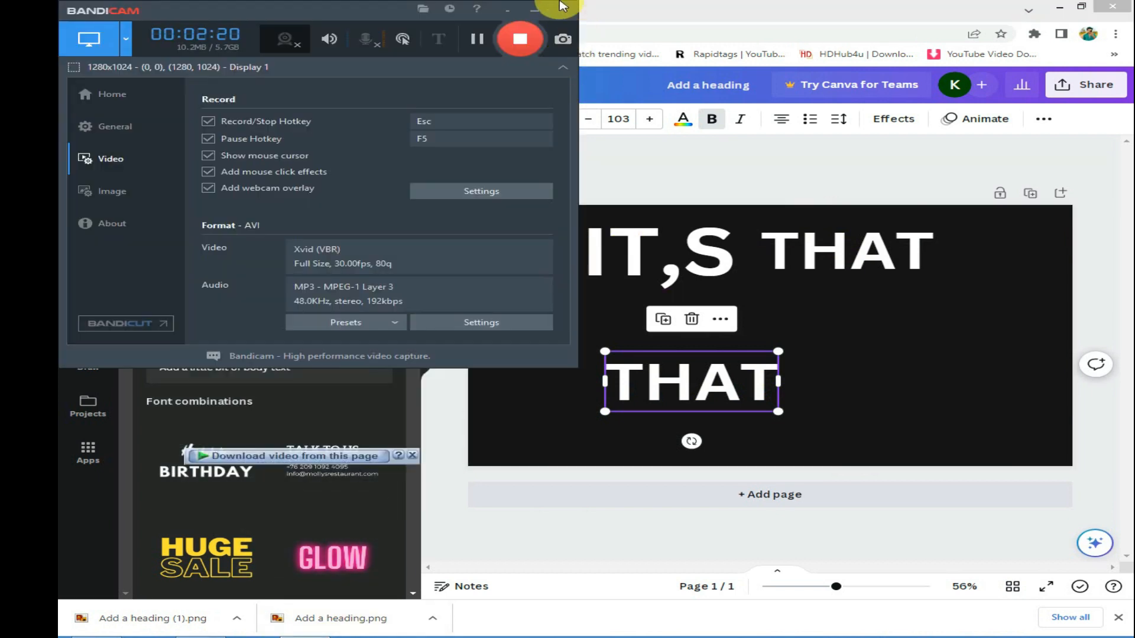
pyautogui.click(505, 12)
# Replace the text of the lower "THAT" copy with "EASY !".
pyautogui.click(759, 387)
pyautogui.click(763, 387)
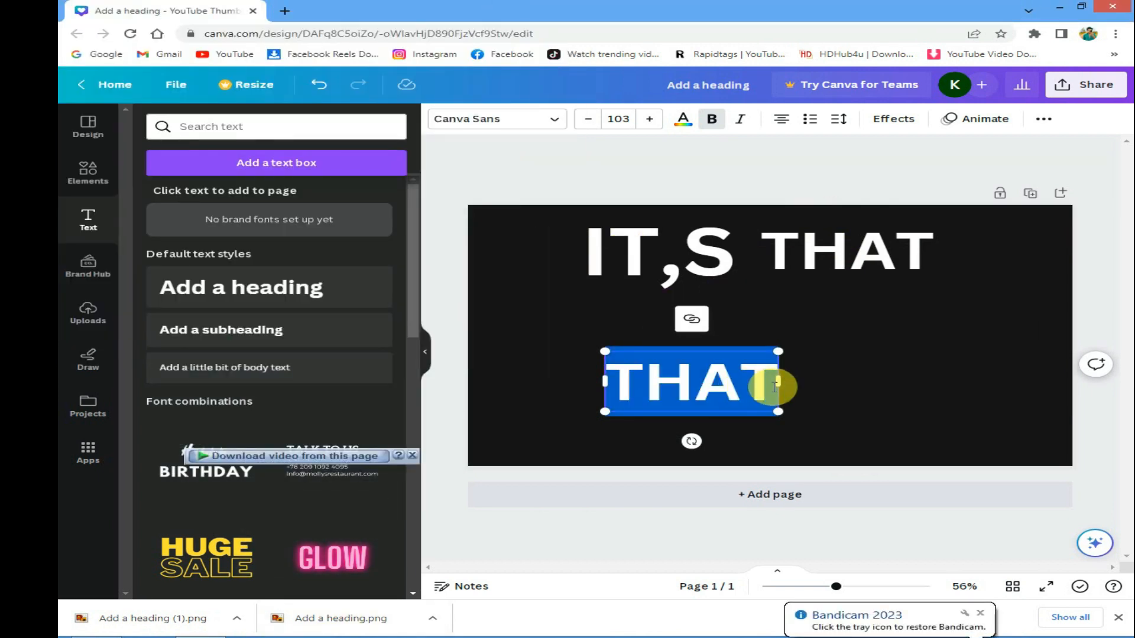
pyautogui.press('BackSpace')
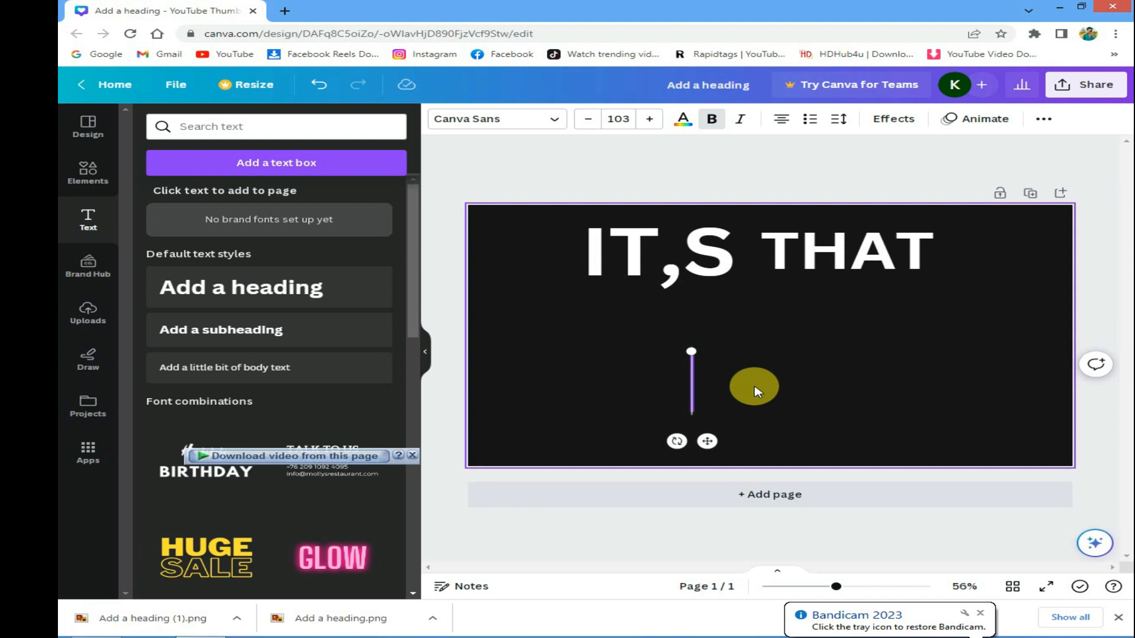
pyautogui.write('EA')
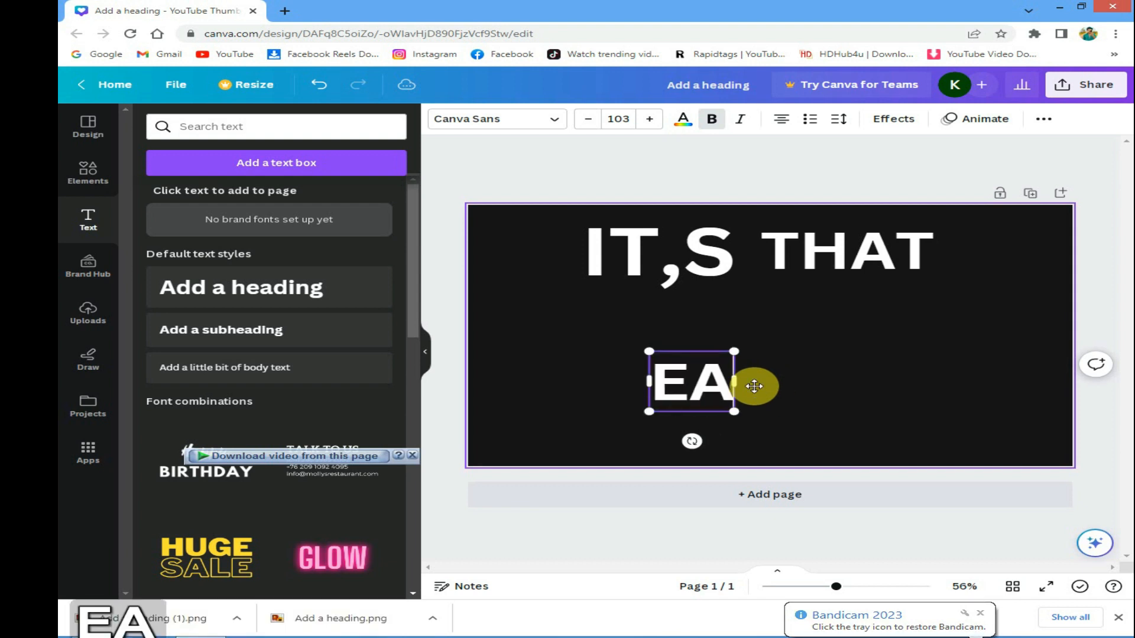
pyautogui.write('SY !')
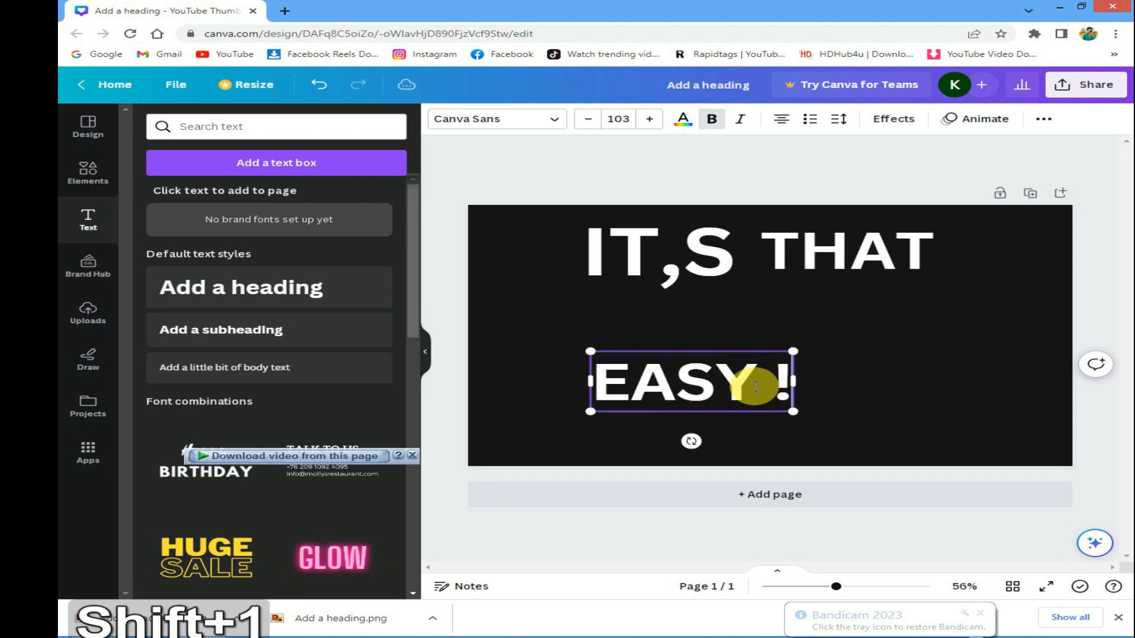
# Shrink the "IT,S" heading to font size 82.4 and move the "THAT" heading closer to it.
pyautogui.click(705, 254)
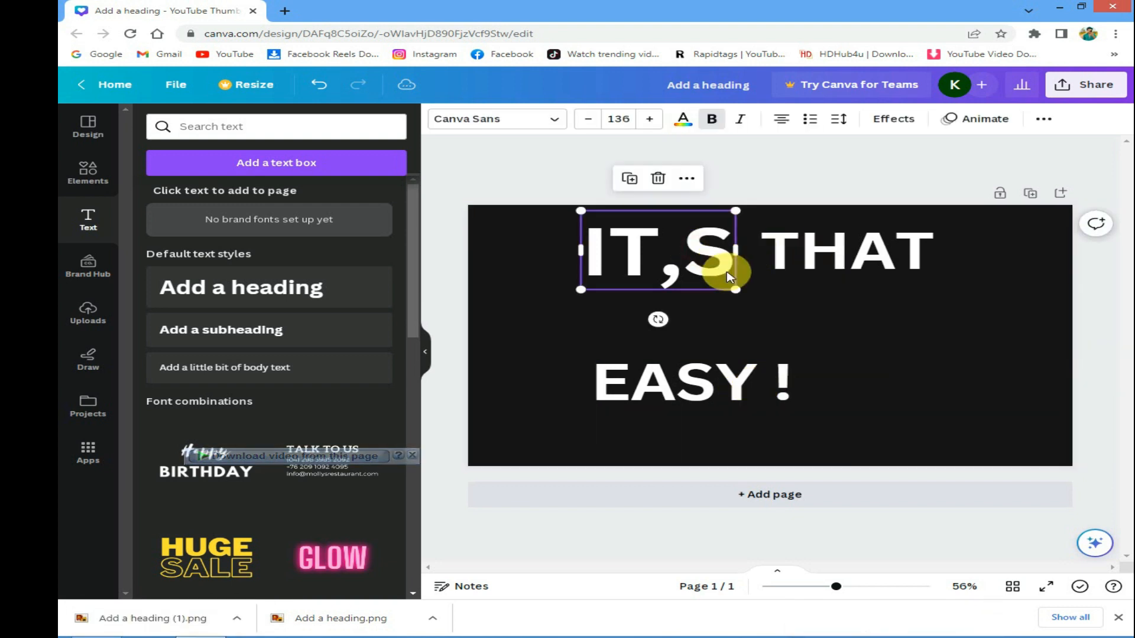
pyautogui.moveTo(707, 274); pyautogui.dragTo(675, 267)
pyautogui.click(851, 263)
pyautogui.moveTo(819, 262); pyautogui.dragTo(790, 249)
pyautogui.click(848, 303)
pyautogui.click(725, 380)
pyautogui.click(662, 247)
pyautogui.click(742, 247)
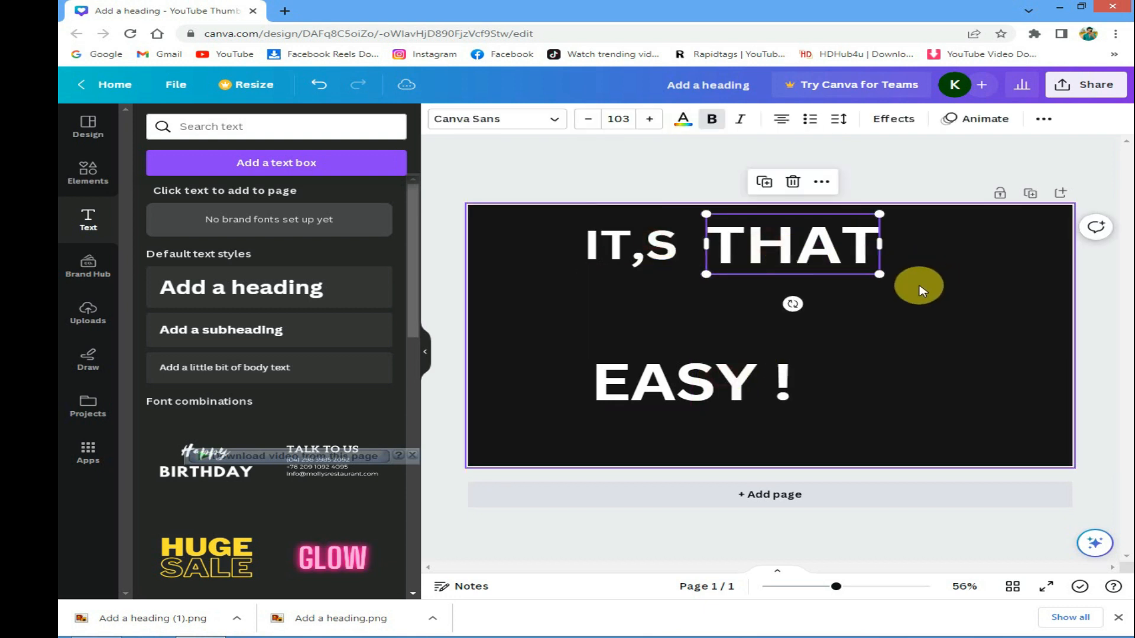
# Shift "IT,S" toward the page's center and enlarge it, and shrink the adjacent "THAT" heading to font size 66.5.
pyautogui.moveTo(882, 273); pyautogui.dragTo(904, 253)
pyautogui.click(658, 246)
pyautogui.moveTo(658, 246); pyautogui.dragTo(755, 245)
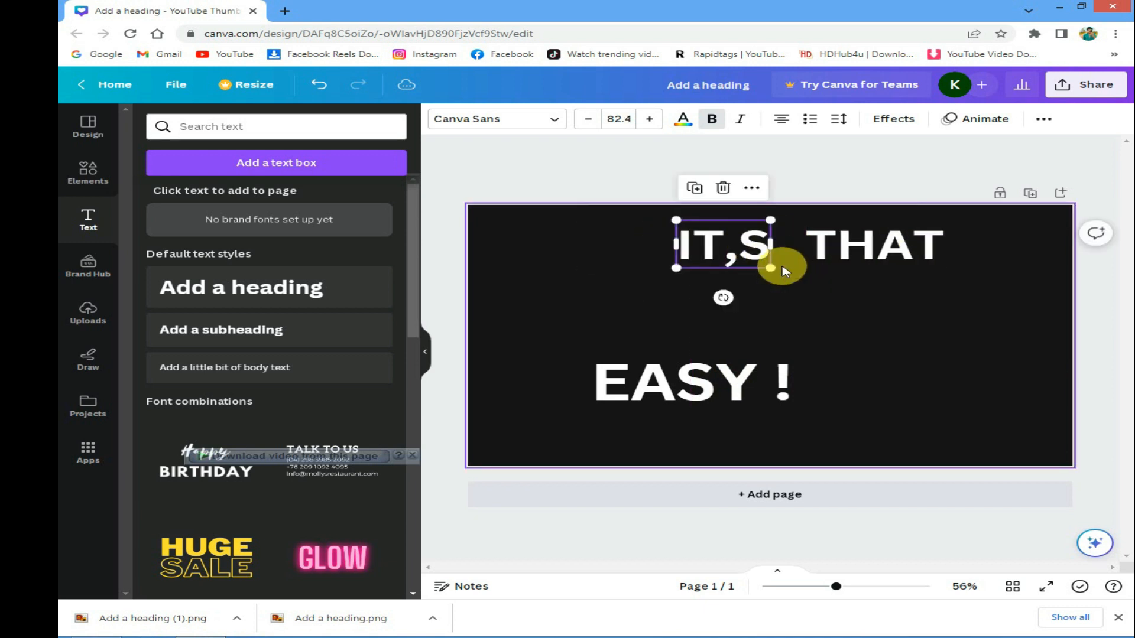
pyautogui.moveTo(812, 279); pyautogui.dragTo(727, 249)
pyautogui.click(925, 265)
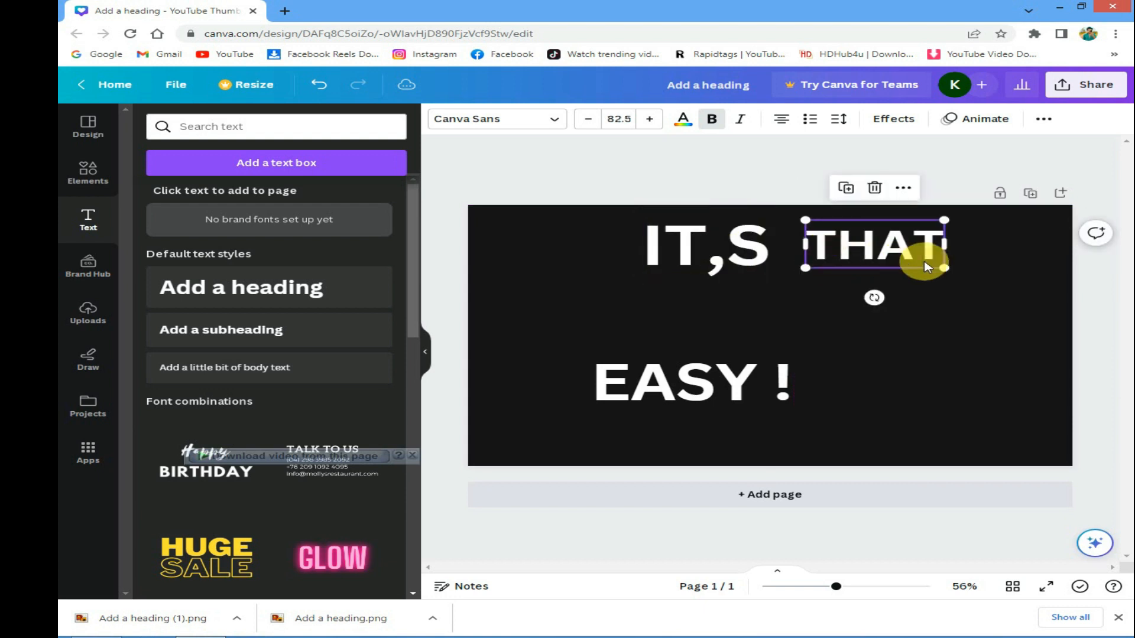
pyautogui.moveTo(946, 267); pyautogui.dragTo(861, 243)
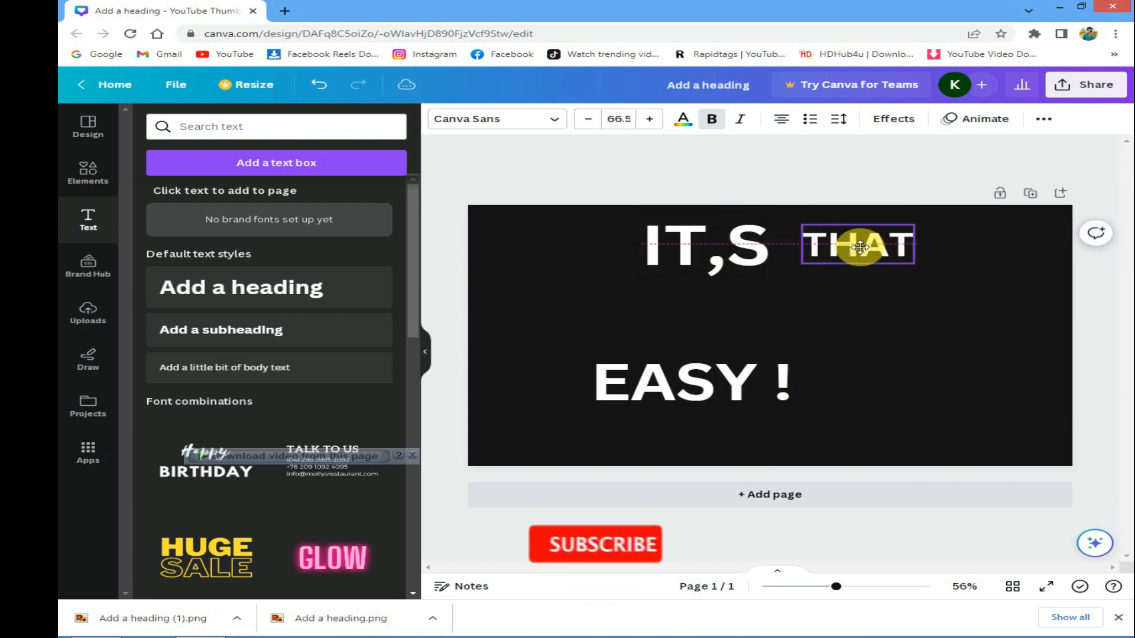
# Move the "EASY !" heading up beneath the "IT,S THAT" line and enlarge it to font size 199.
pyautogui.click(704, 380)
pyautogui.moveTo(718, 378); pyautogui.dragTo(709, 293)
pyautogui.moveTo(774, 324); pyautogui.dragTo(963, 377)
pyautogui.moveTo(854, 322); pyautogui.dragTo(852, 315)
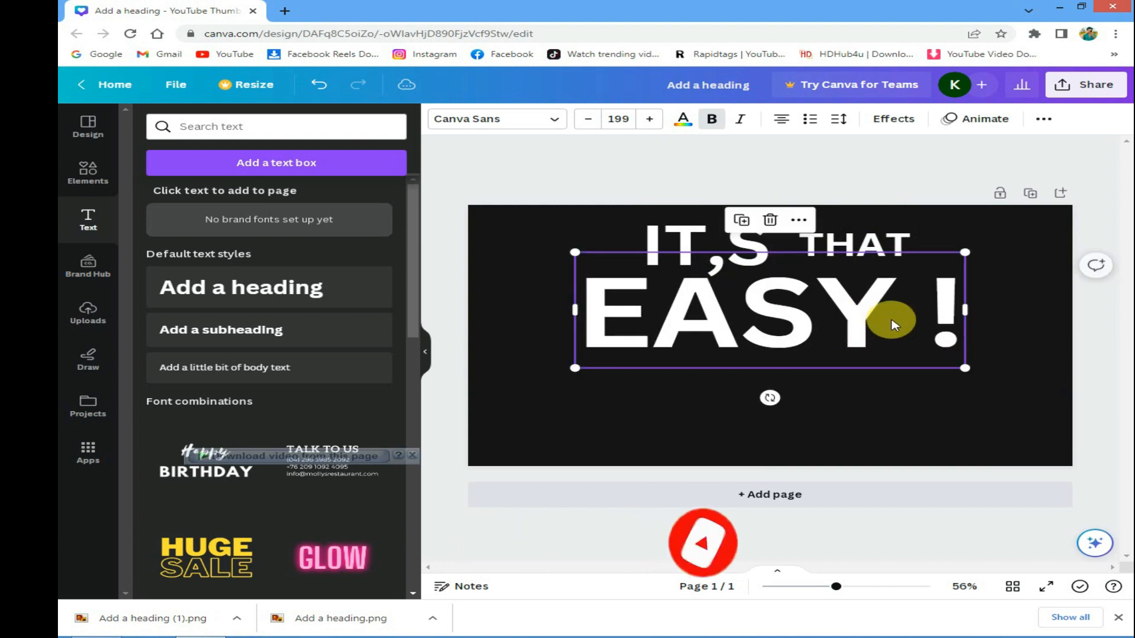
# Enlarge the "THAT" heading to font size 102 and change its font to Alice.
pyautogui.click(863, 239)
pyautogui.moveTo(863, 239); pyautogui.dragTo(809, 242)
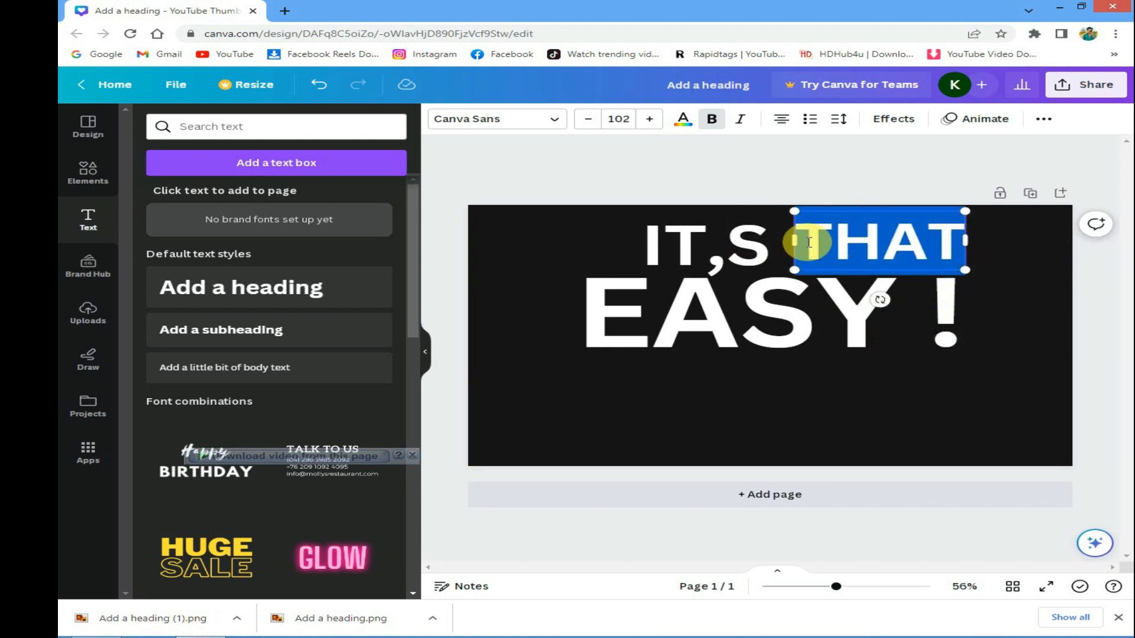
pyautogui.click(536, 129)
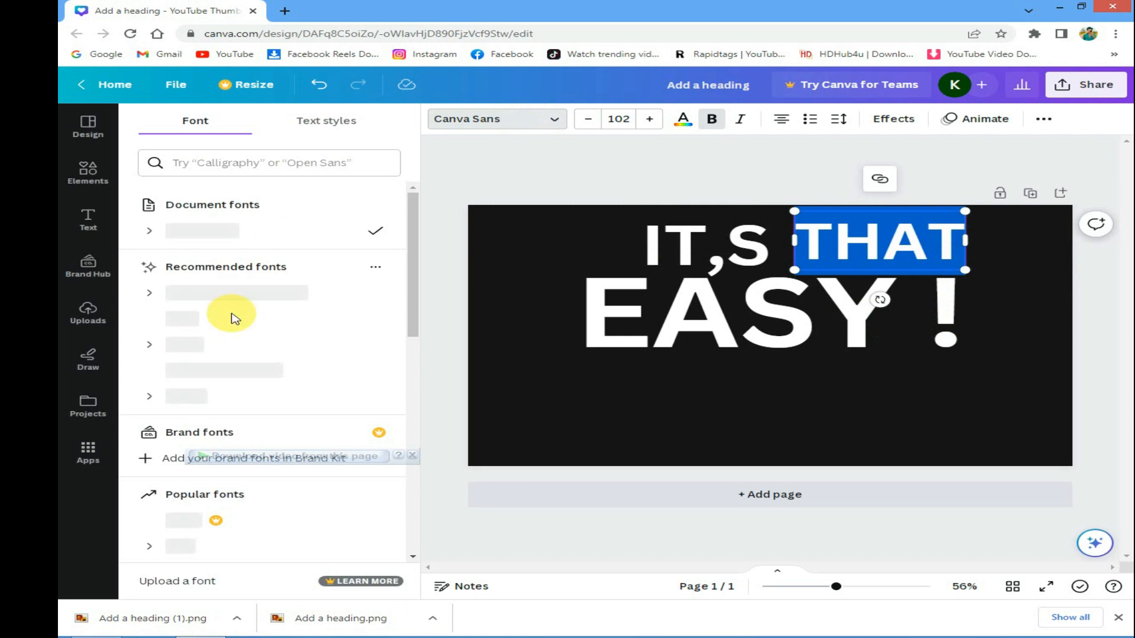
pyautogui.click(201, 300)
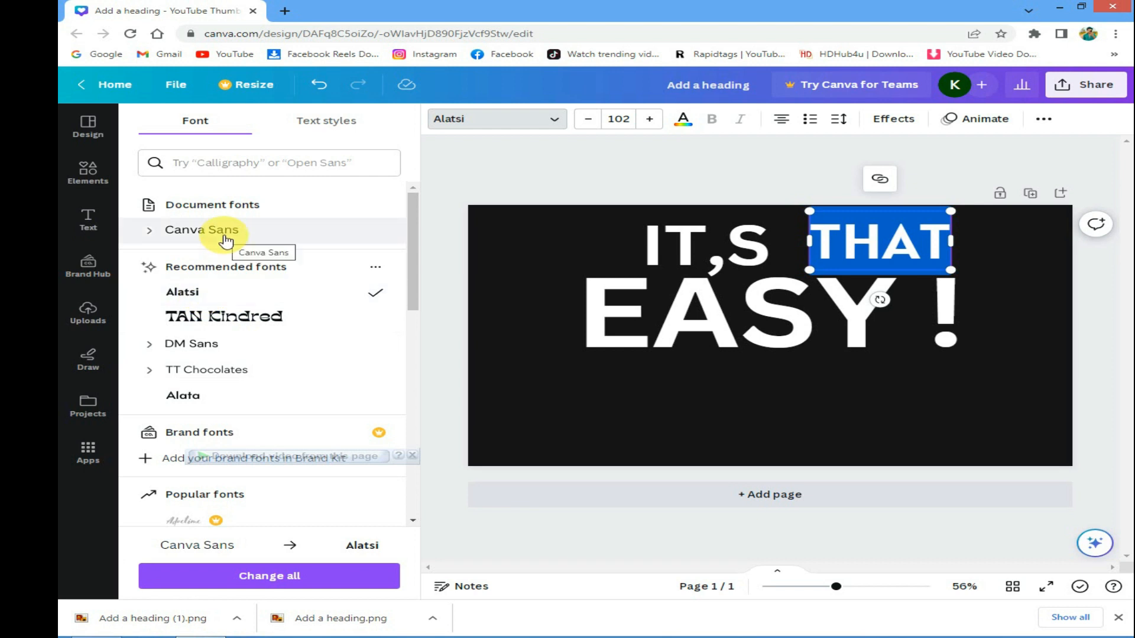
pyautogui.scroll(-3, 203, 414)
pyautogui.click(196, 409)
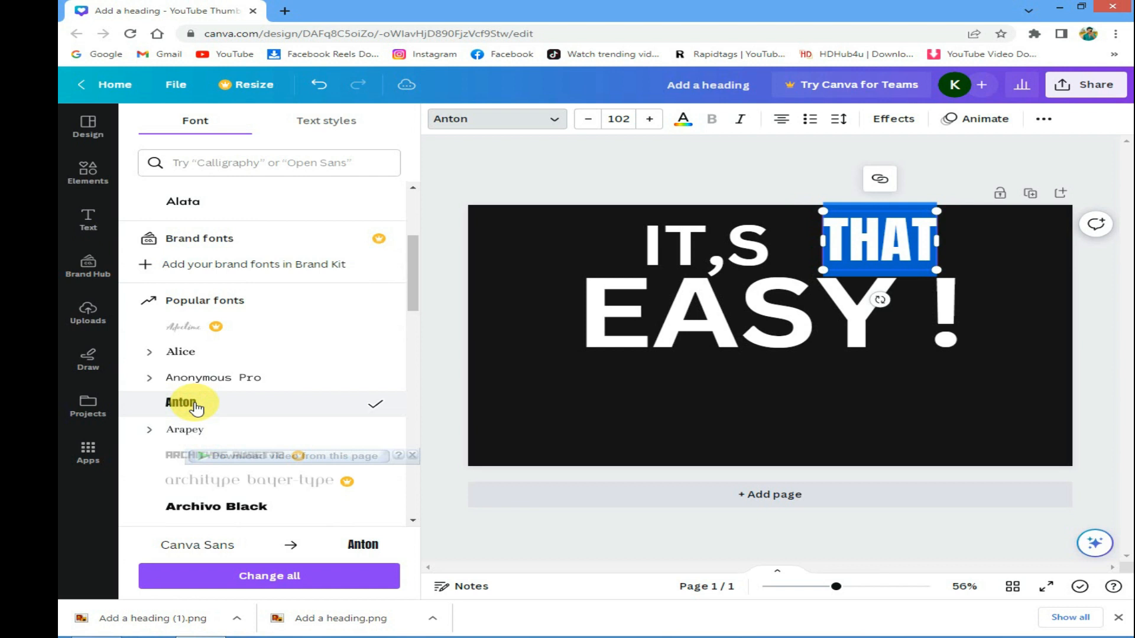
pyautogui.click(218, 359)
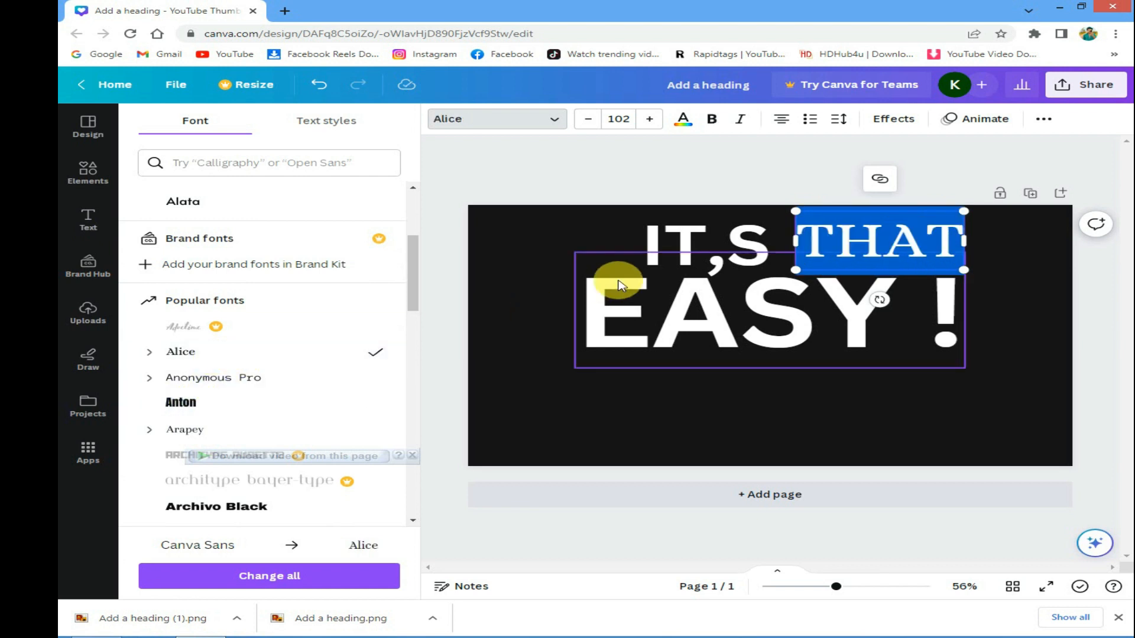
pyautogui.press('Escape')
# Adjust the size of "IT,S" and nudge "THAT" and "EASY !" upward to tighten the two-line text layout.
pyautogui.click(674, 244)
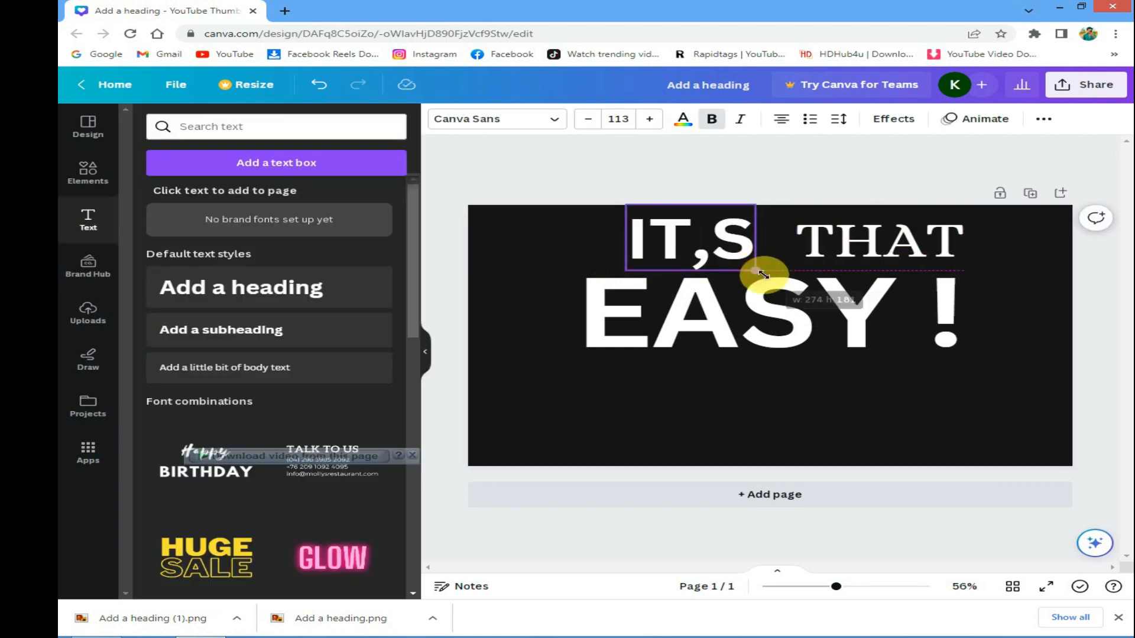
pyautogui.moveTo(756, 271); pyautogui.dragTo(745, 270)
pyautogui.click(875, 243)
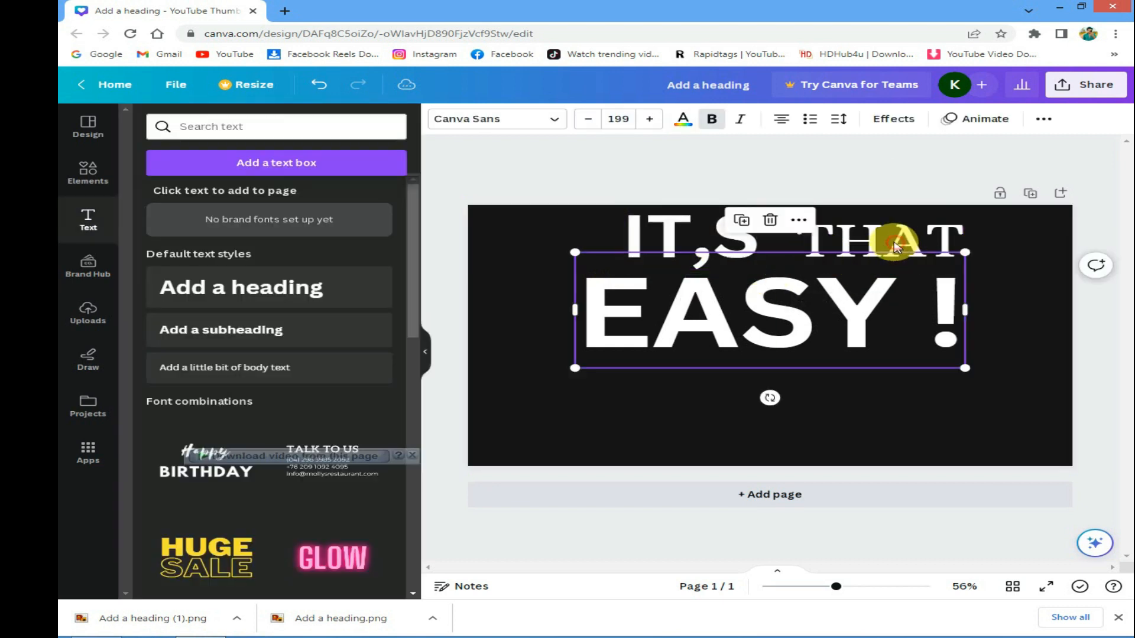
pyautogui.click(1013, 262)
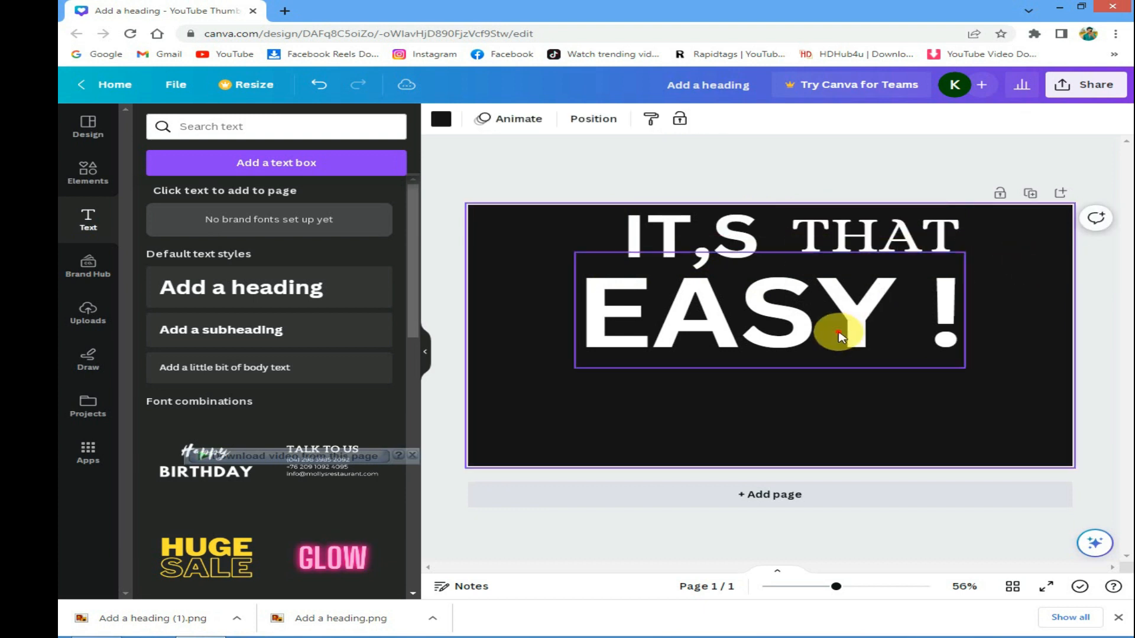
pyautogui.click(839, 330)
pyautogui.click(960, 399)
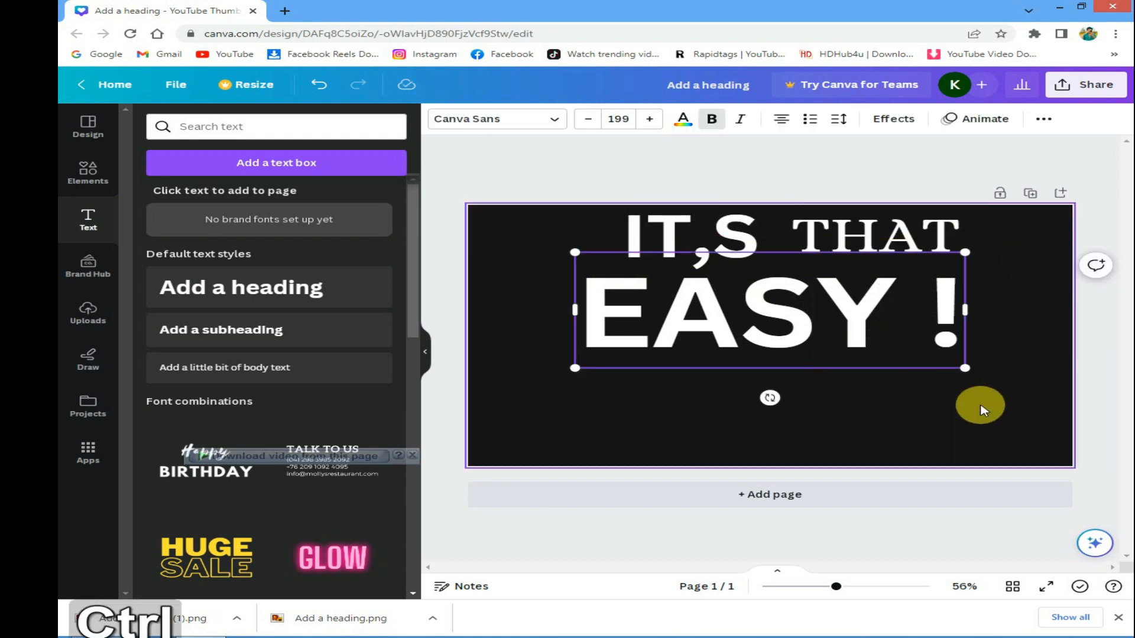
pyautogui.moveTo(884, 345); pyautogui.dragTo(886, 337)
pyautogui.click(626, 405)
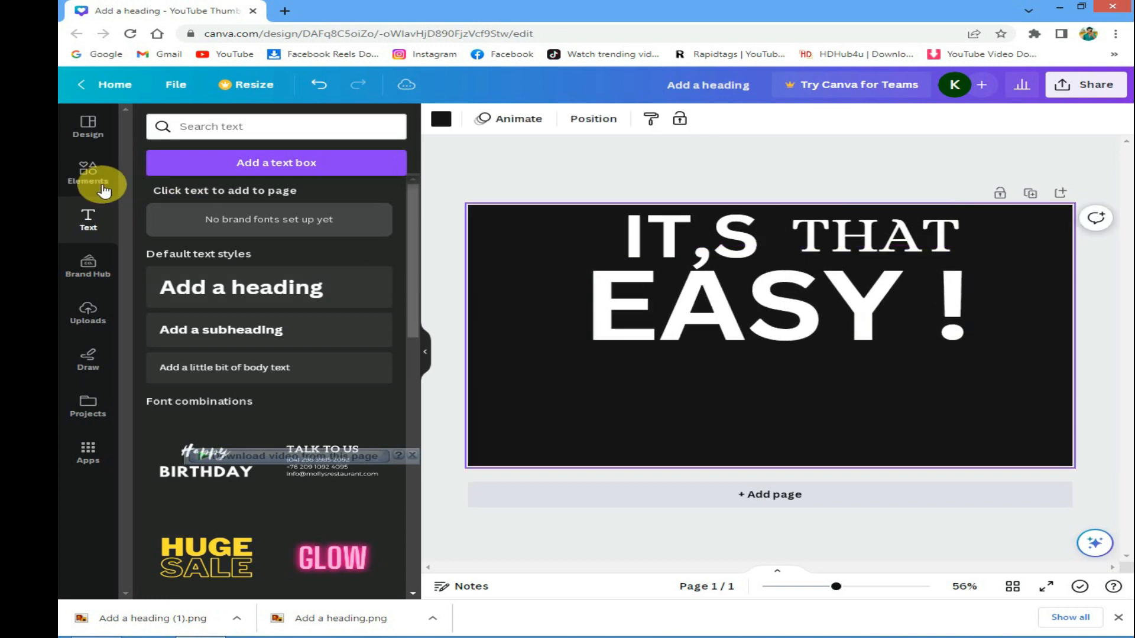
# Clear the Arrow search in the elements library and add the recently used square shape to the page.
pyautogui.click(88, 171)
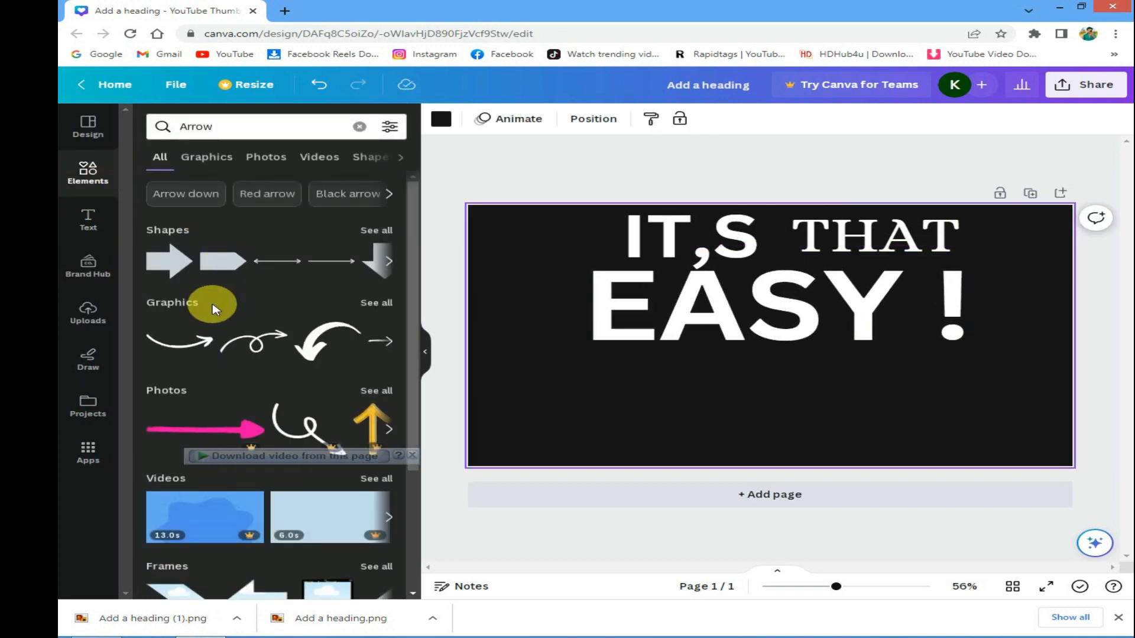
pyautogui.scroll(-3, 260, 367)
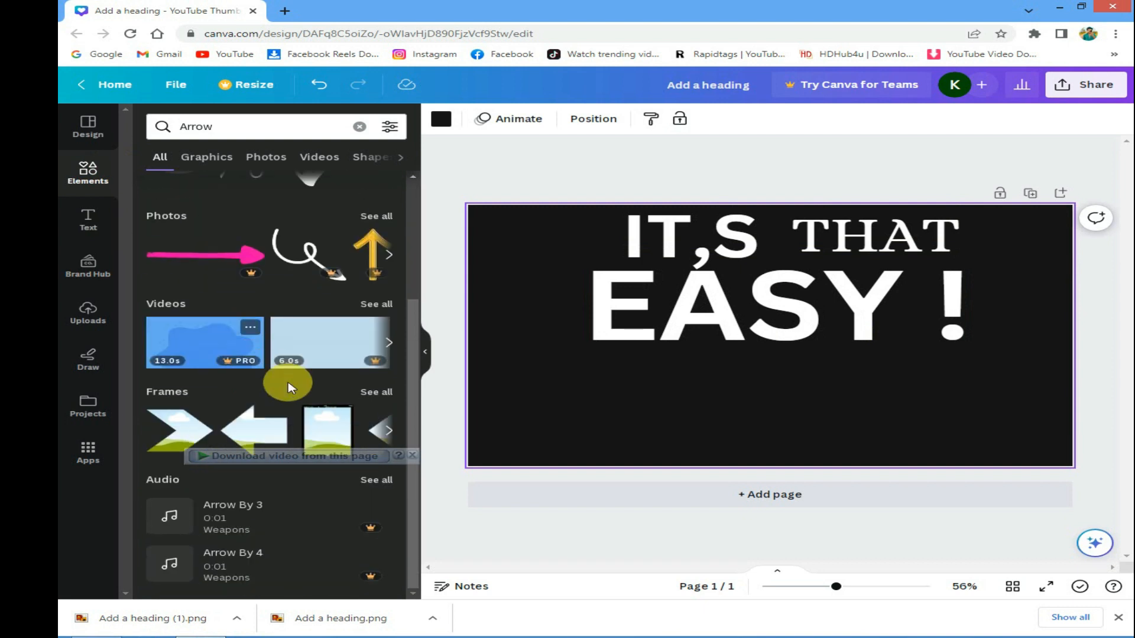
pyautogui.scroll(3, 229, 372)
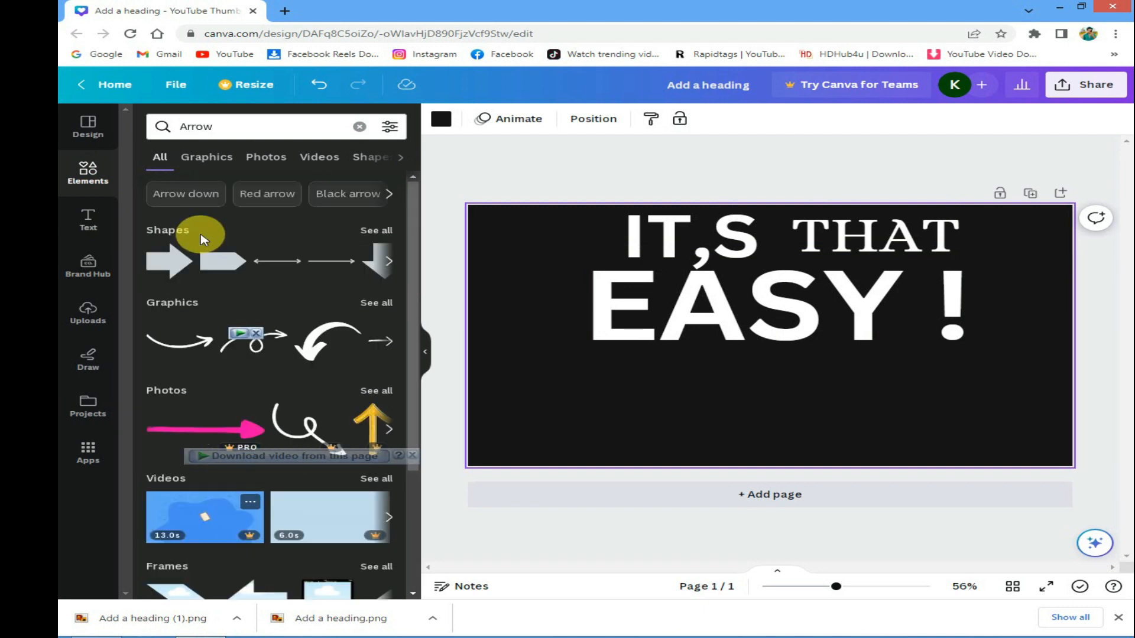
pyautogui.click(188, 157)
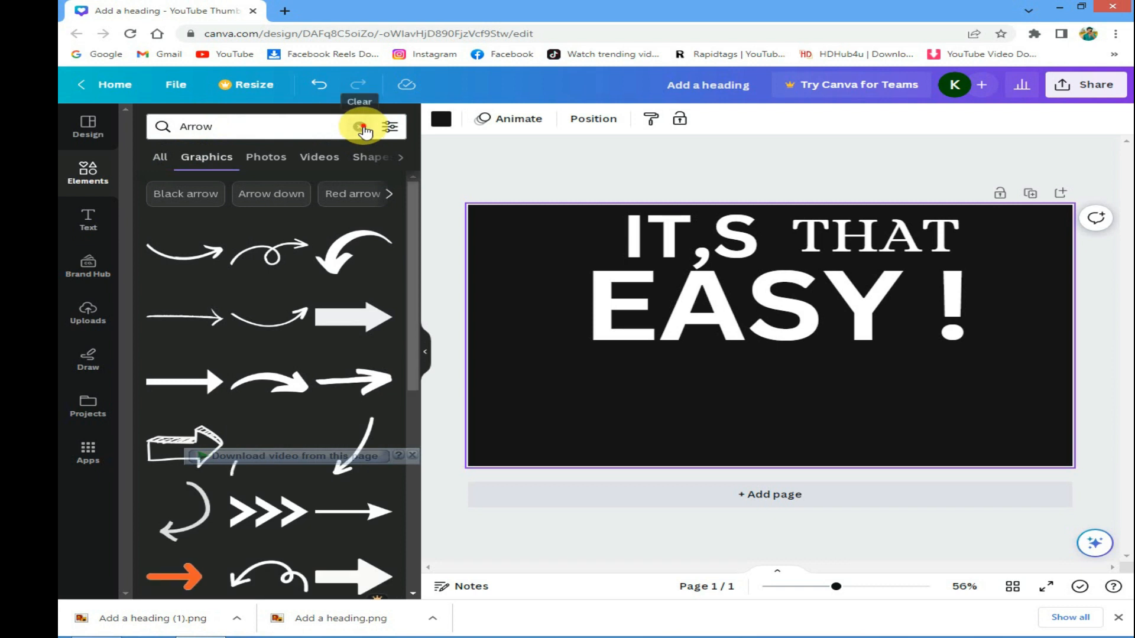
pyautogui.click(360, 128)
pyautogui.click(248, 255)
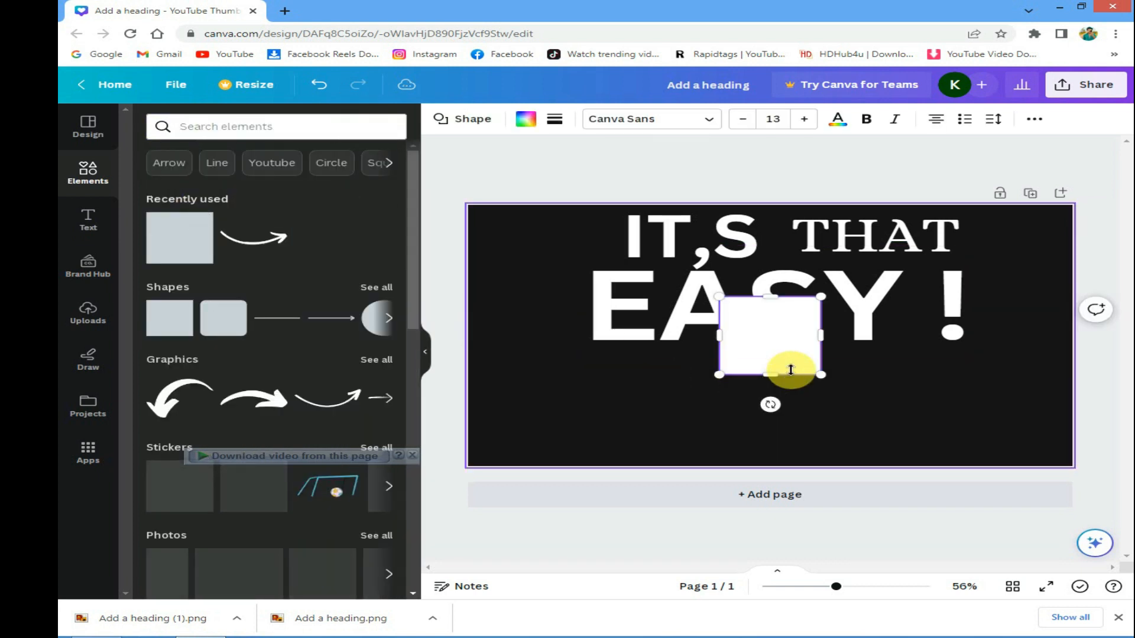
# Stretch the square into a rectangle about 451 by 216 below "EASY !" and place a duplicate beside it on the page's right half.
pyautogui.moveTo(762, 372); pyautogui.dragTo(650, 437)
pyautogui.moveTo(707, 404); pyautogui.dragTo(823, 404)
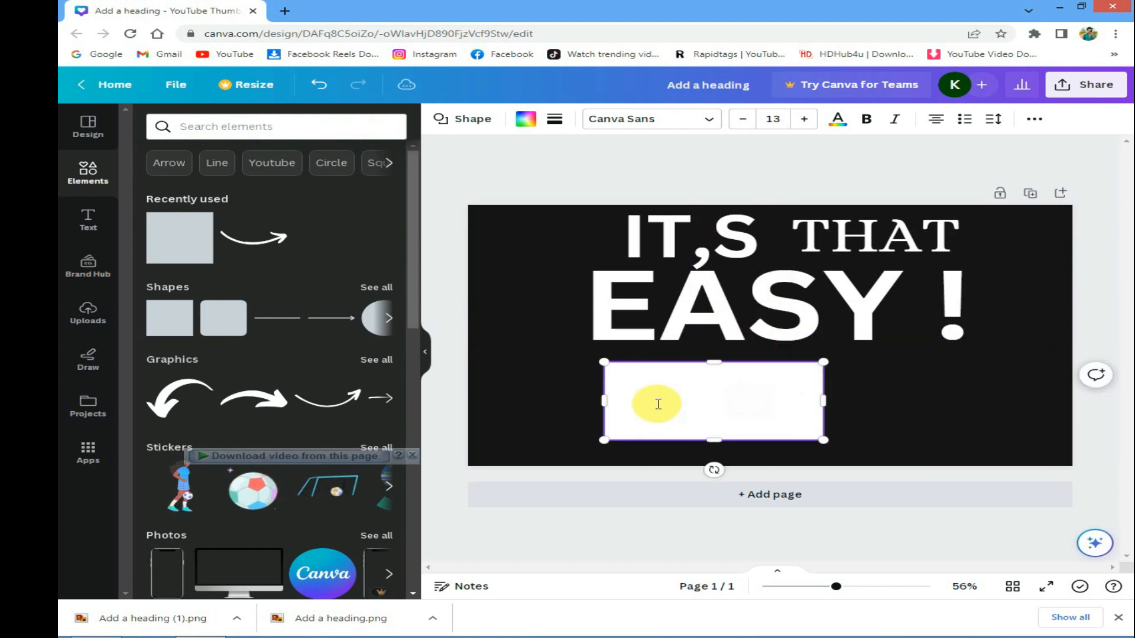
pyautogui.moveTo(714, 398); pyautogui.dragTo(625, 399)
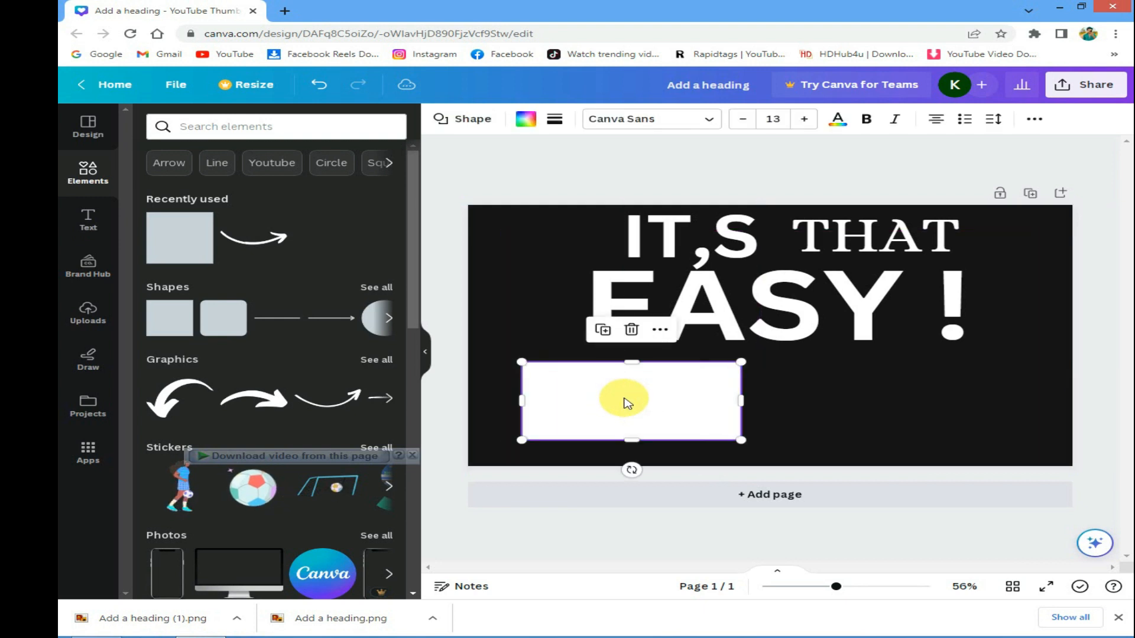
pyautogui.moveTo(738, 436); pyautogui.dragTo(732, 435)
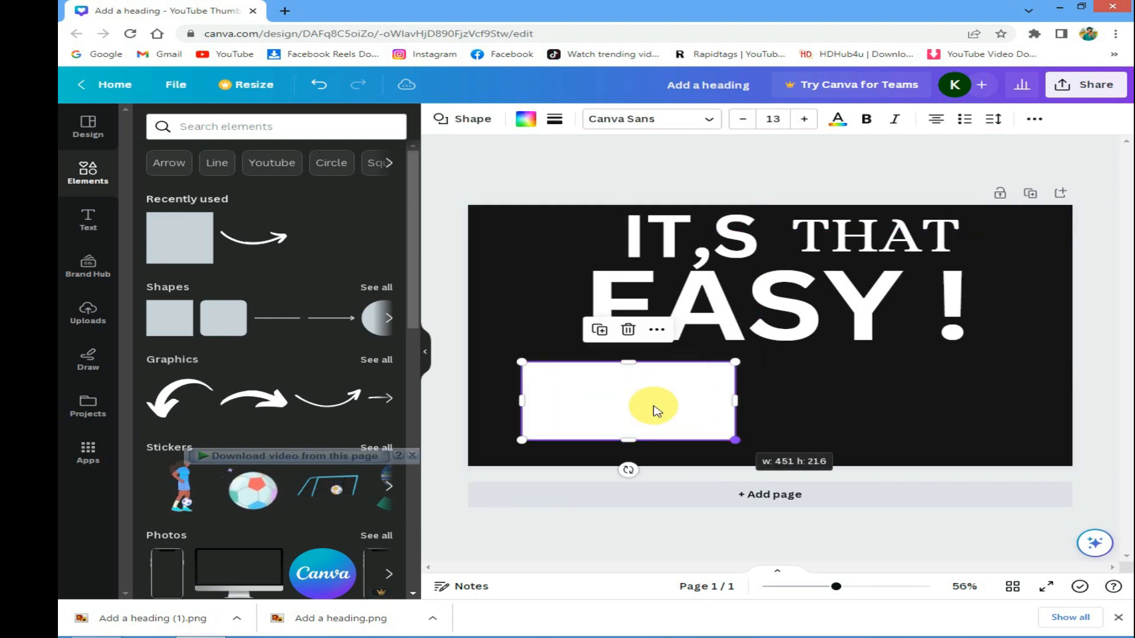
pyautogui.click(599, 329)
pyautogui.moveTo(620, 398); pyautogui.dragTo(915, 400)
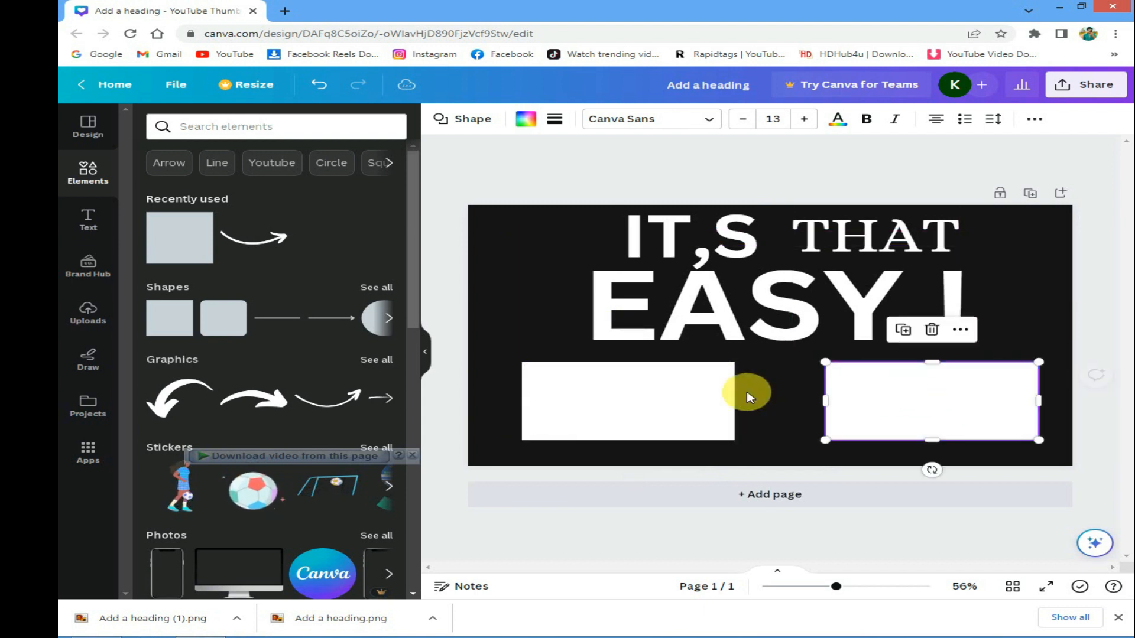
# Label the left rectangle "10 subscribe" with the text at font size 42.
pyautogui.click(644, 401)
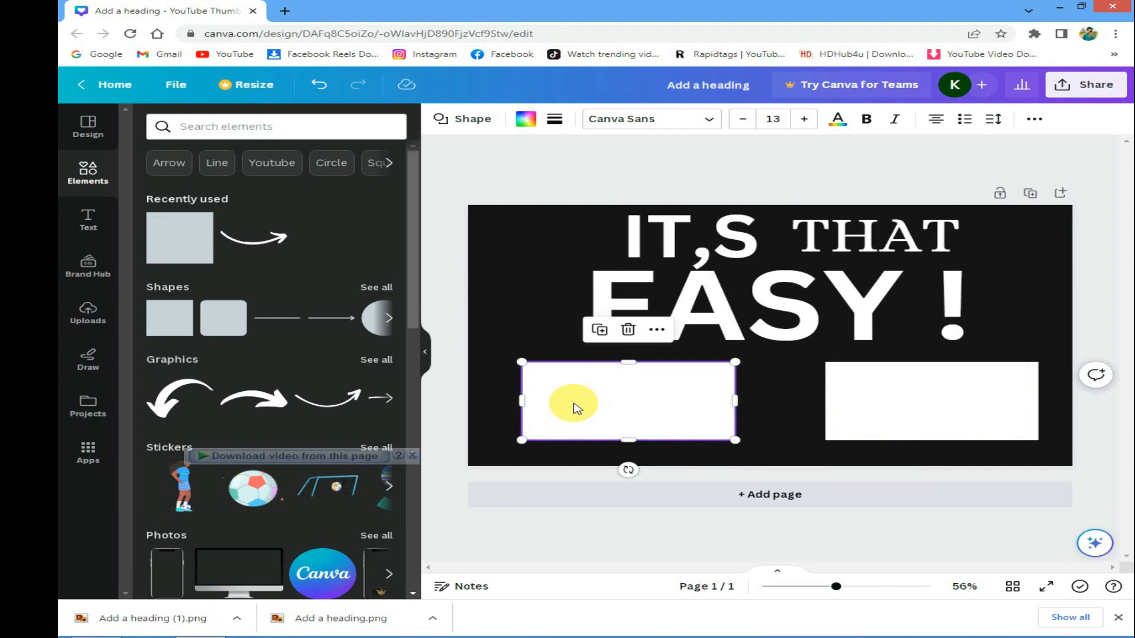
pyautogui.write('subscribe')
pyautogui.moveTo(648, 401)
pyautogui.mouseDown()
pyautogui.moveTo(604, 401)
pyautogui.moveTo(650, 403)
pyautogui.mouseUp()
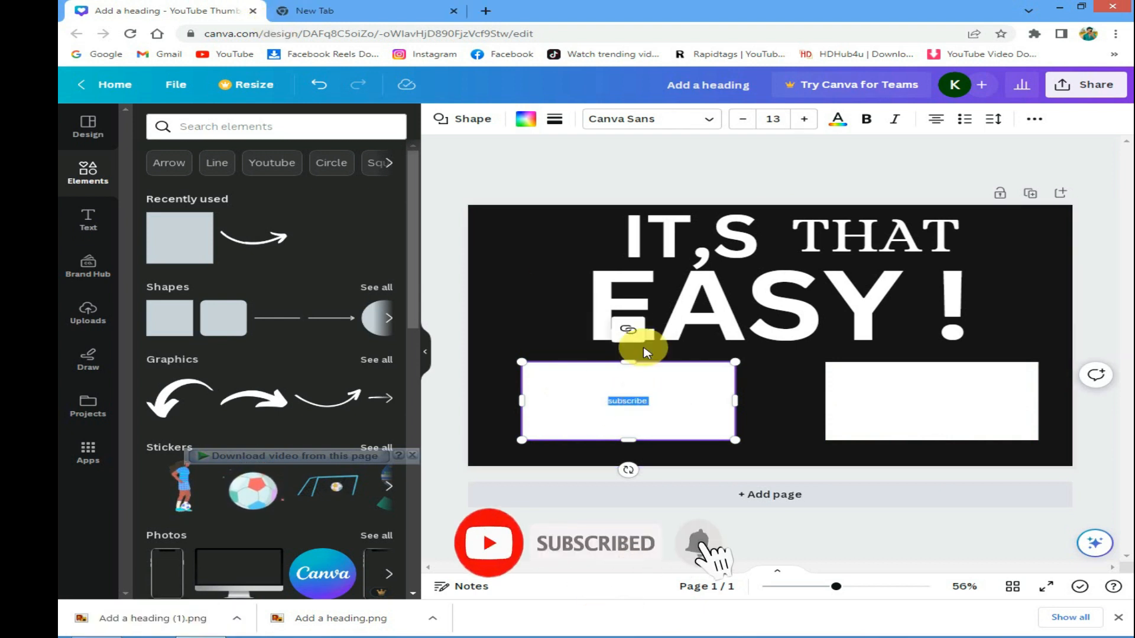
pyautogui.click(802, 120)
pyautogui.click(800, 120)
pyautogui.click(798, 120)
pyautogui.click(780, 118)
pyautogui.click(775, 294)
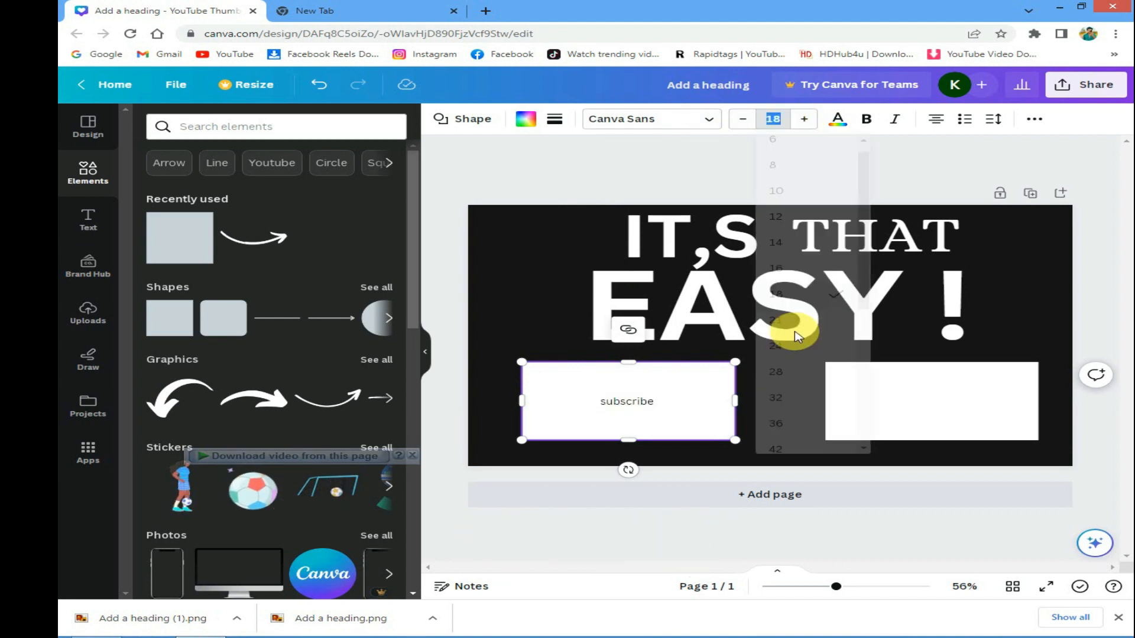
pyautogui.click(780, 124)
pyautogui.scroll(-3, 800, 378)
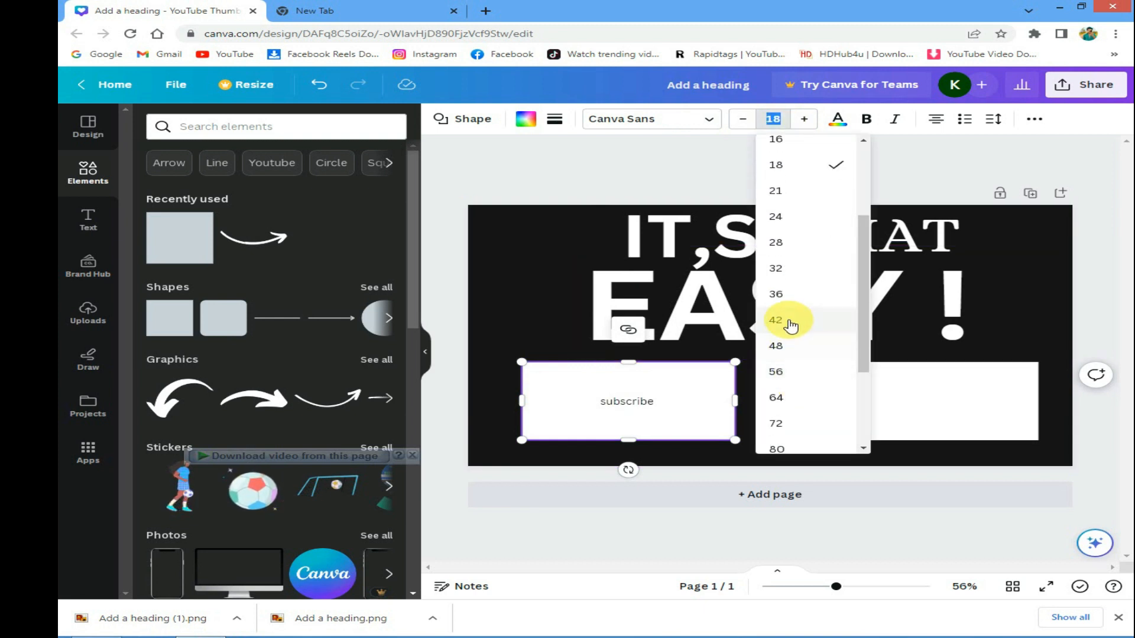
pyautogui.click(790, 322)
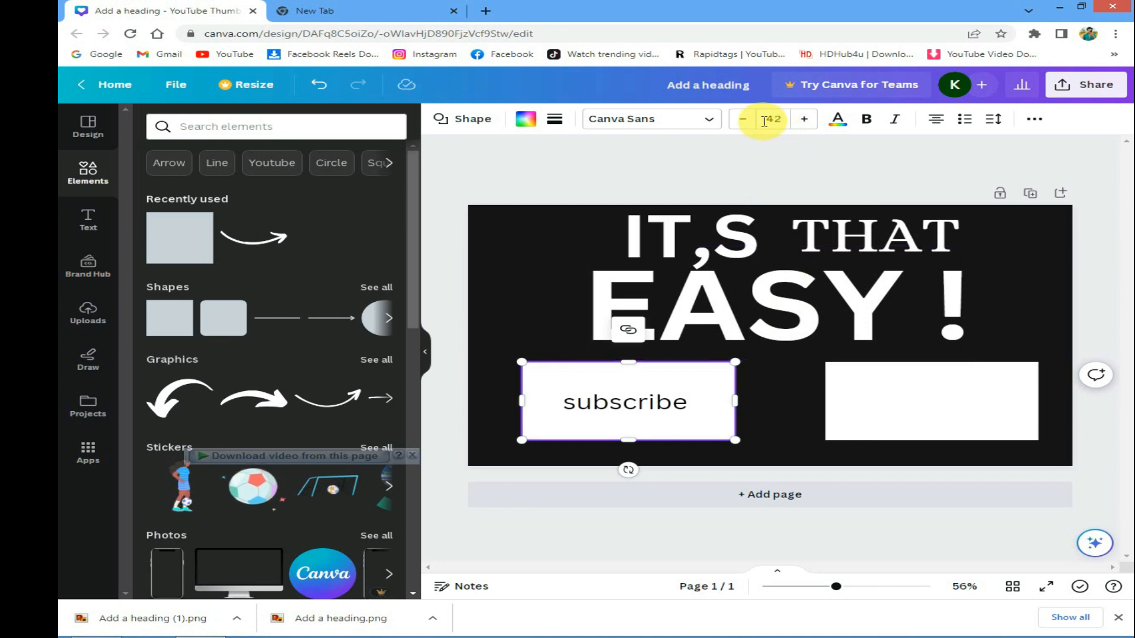
pyautogui.click(554, 408)
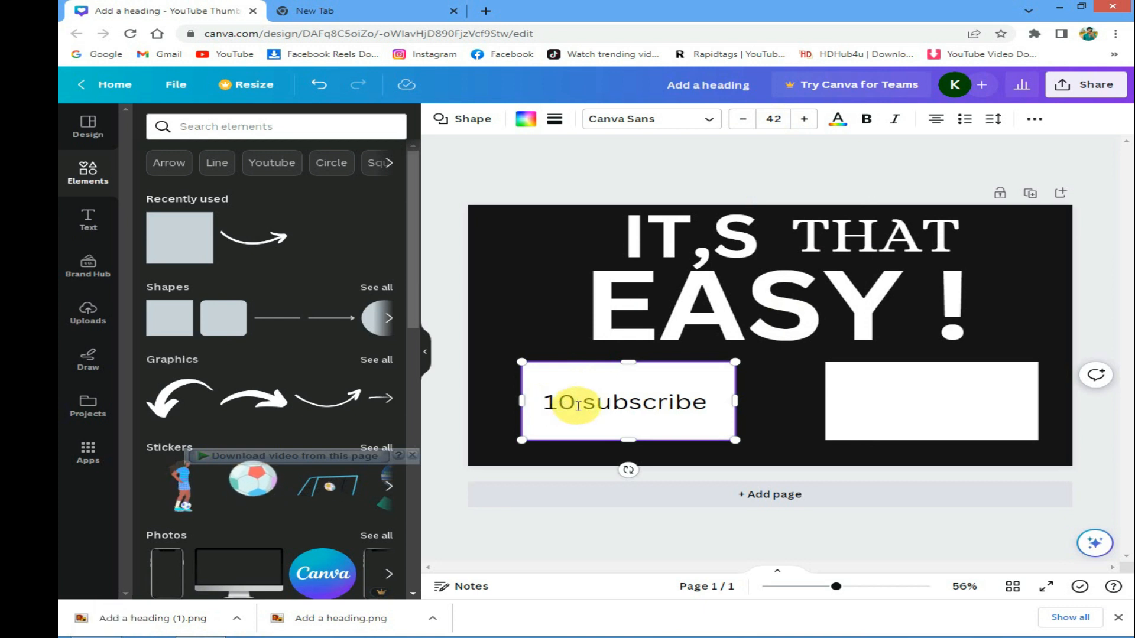
# Shift the "10 subscribe" rectangle slightly left and copy its word "subscribe" into the empty right rectangle.
pyautogui.click(851, 407)
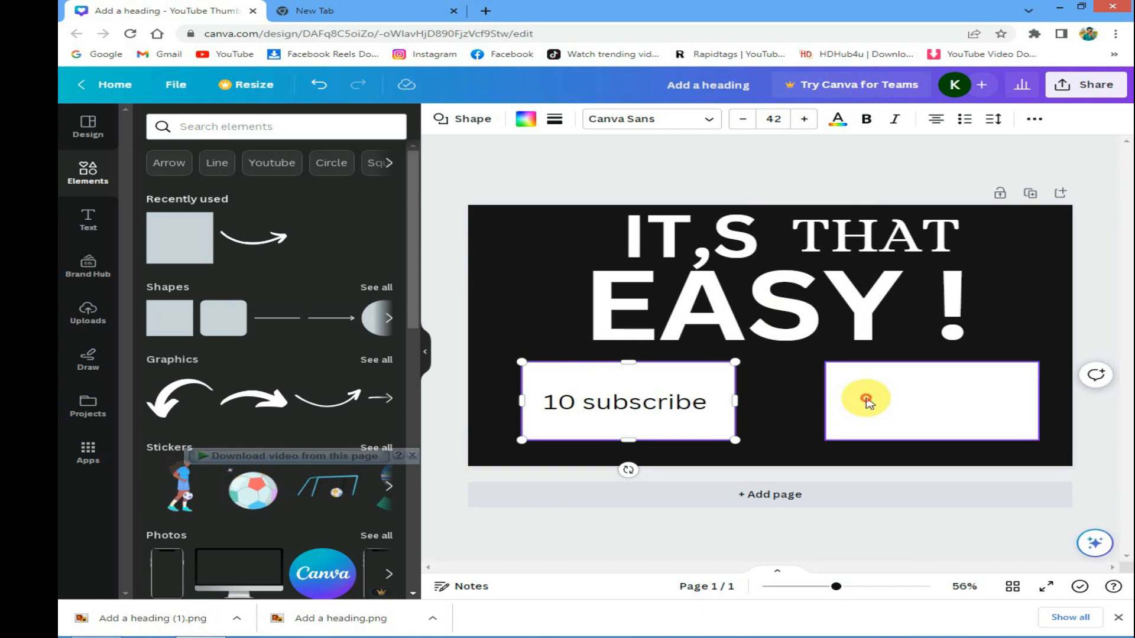
pyautogui.click(826, 401)
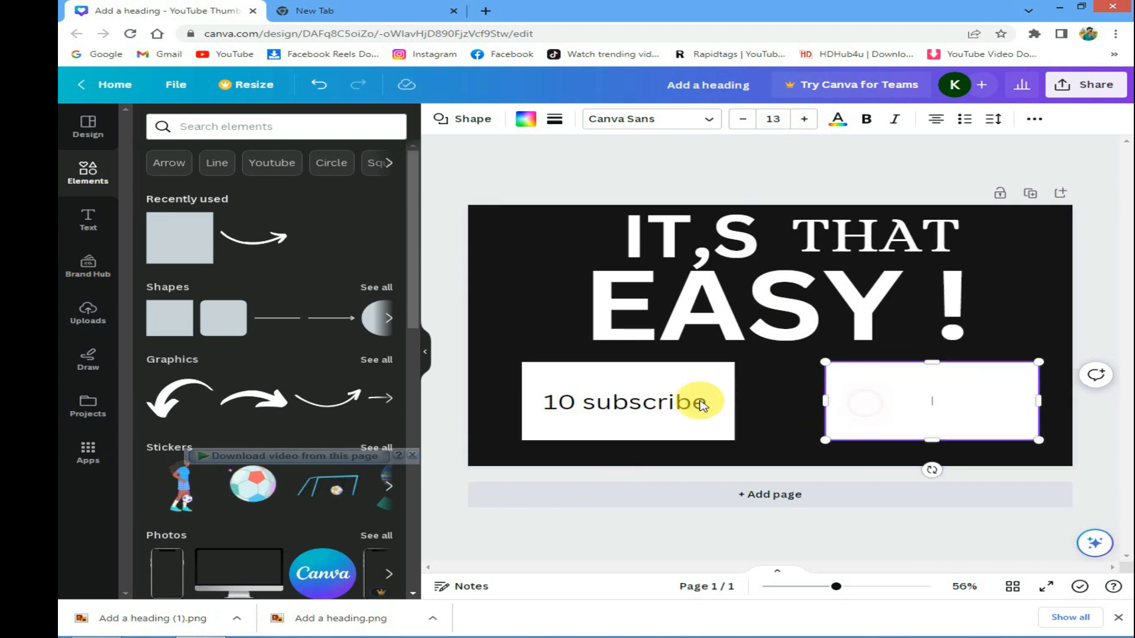
pyautogui.moveTo(684, 412)
pyautogui.mouseDown()
pyautogui.moveTo(632, 406)
pyautogui.moveTo(674, 400)
pyautogui.mouseUp()
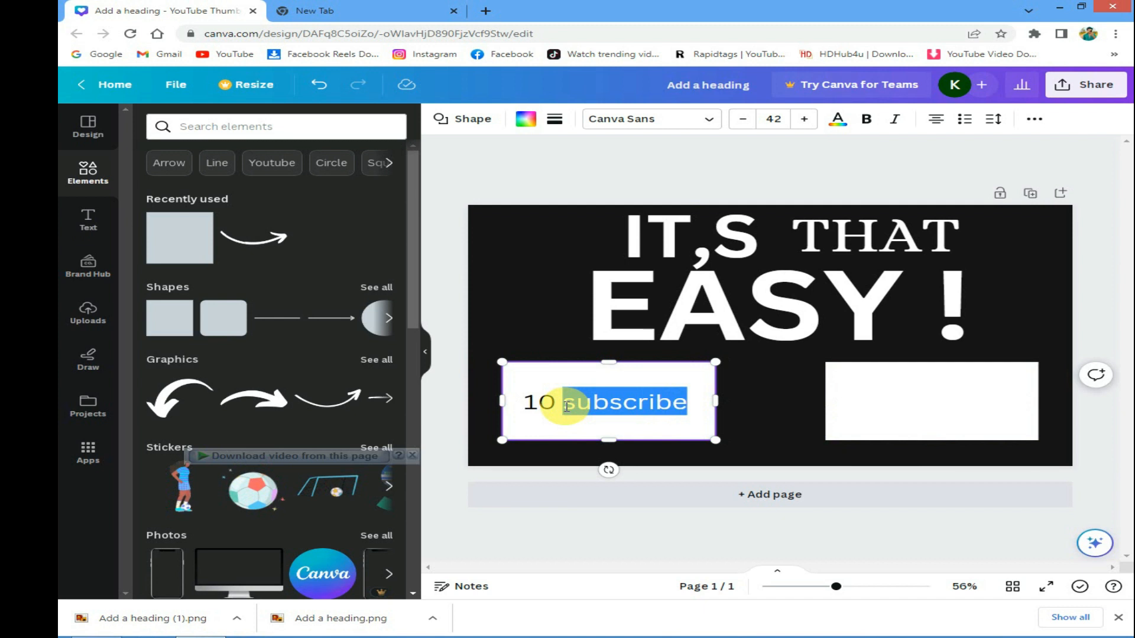
pyautogui.hotkey('ctrl', 'c')
pyautogui.click(904, 414)
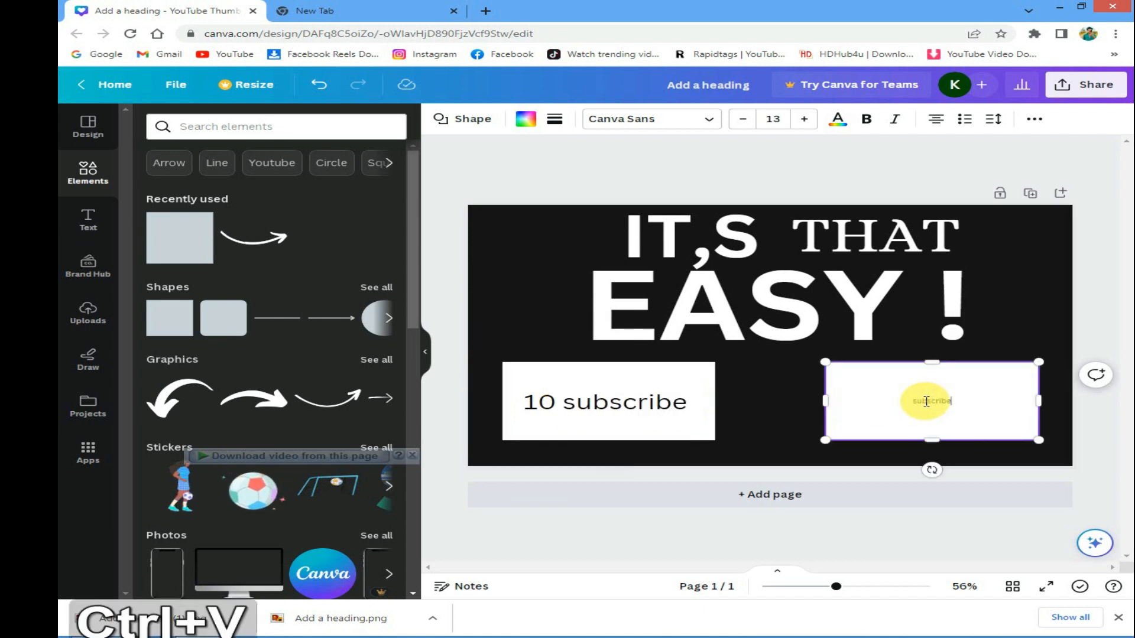
# Set the right rectangle's text to font size 42 and extend it to read "1k subscribe".
pyautogui.click(785, 120)
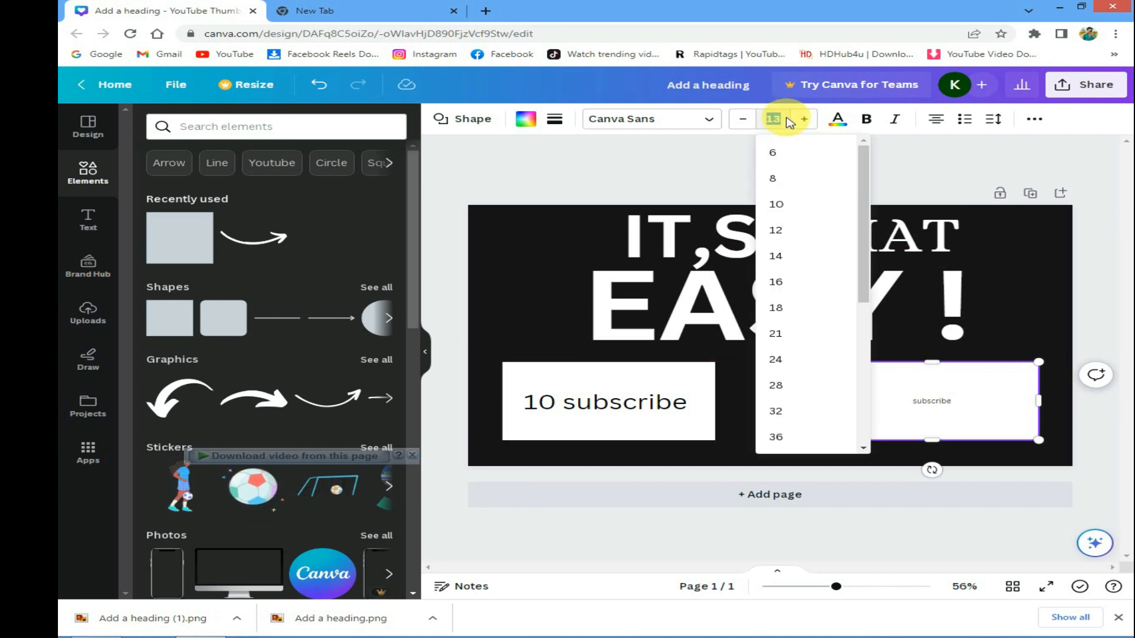
pyautogui.scroll(-1, 798, 402)
pyautogui.click(797, 399)
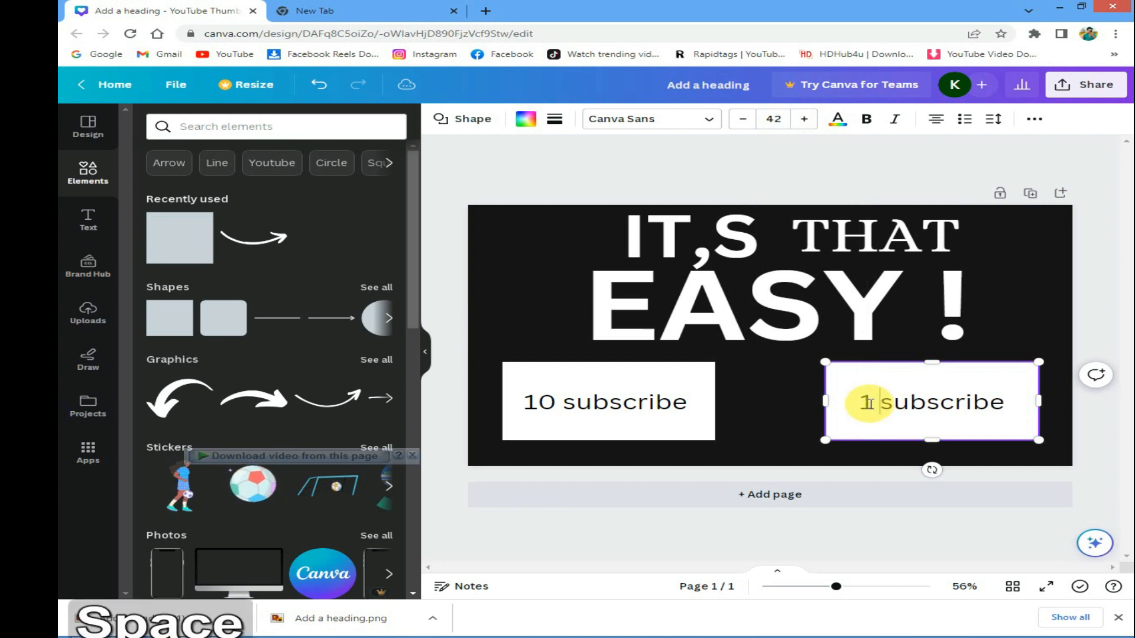
pyautogui.press('BackSpace')
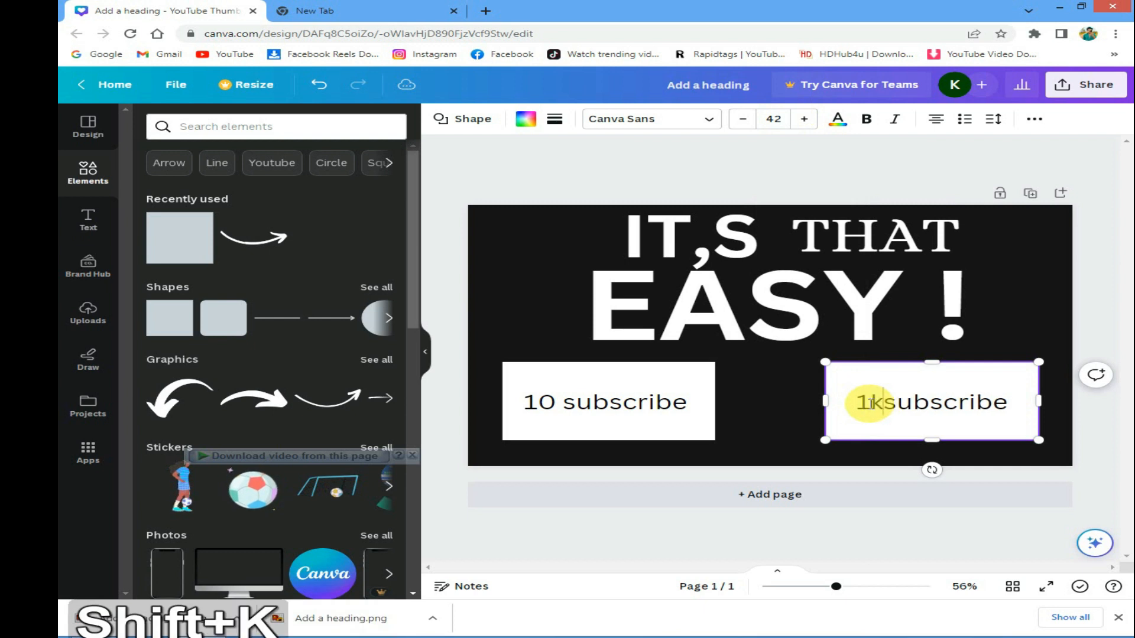
pyautogui.click(758, 392)
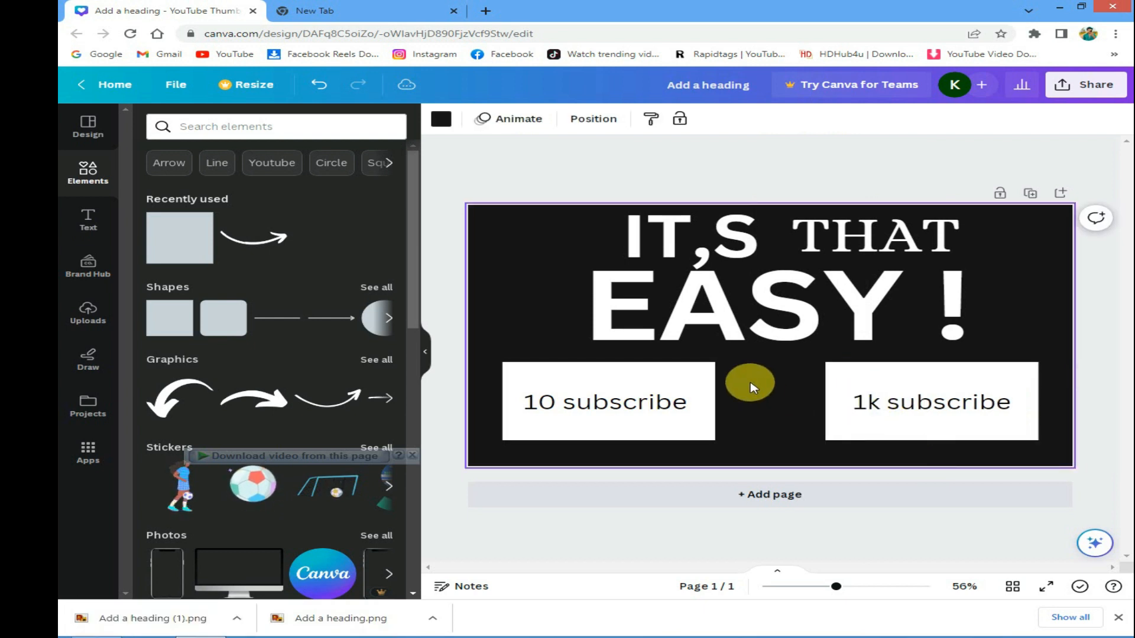
# Search the elements library for Arrow and add the solid right-pointing block arrow shape to the page.
pyautogui.click(172, 166)
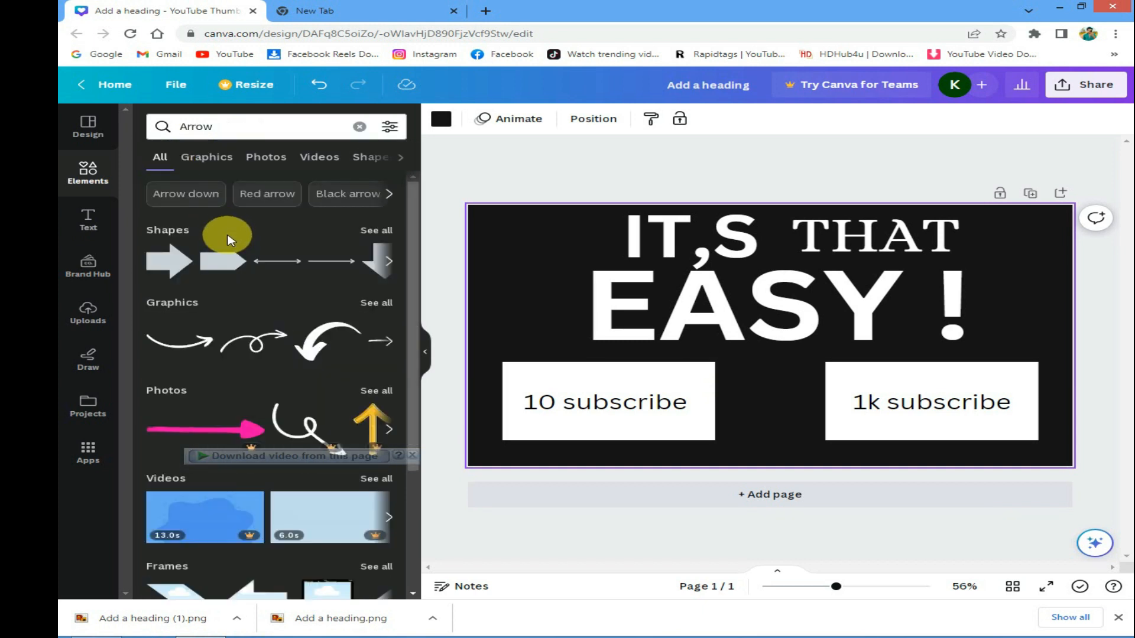
pyautogui.click(171, 267)
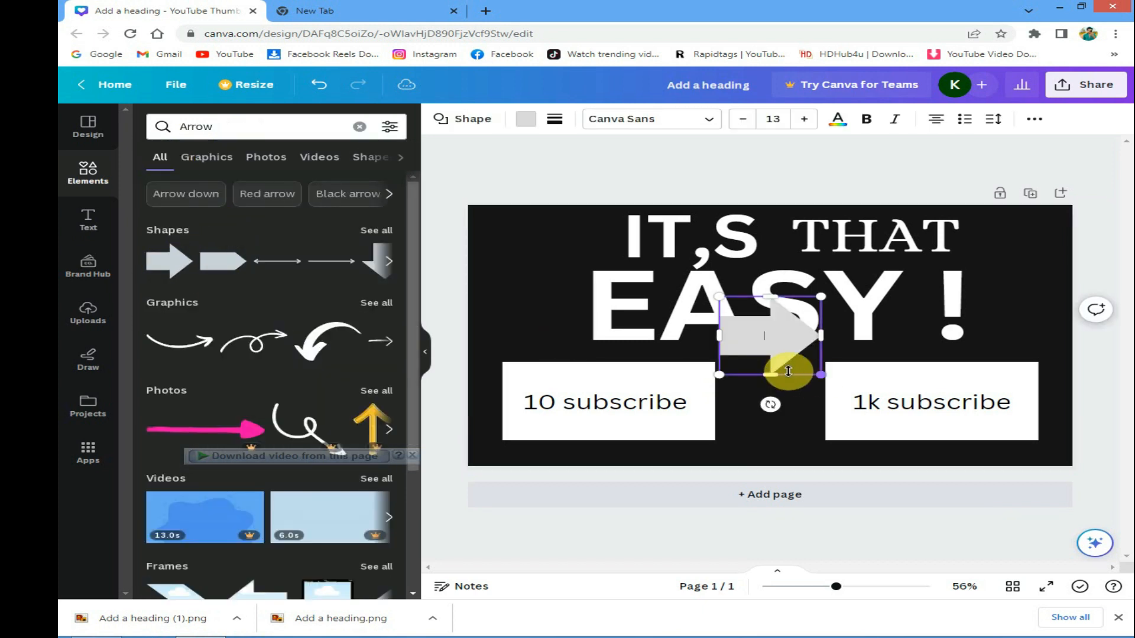